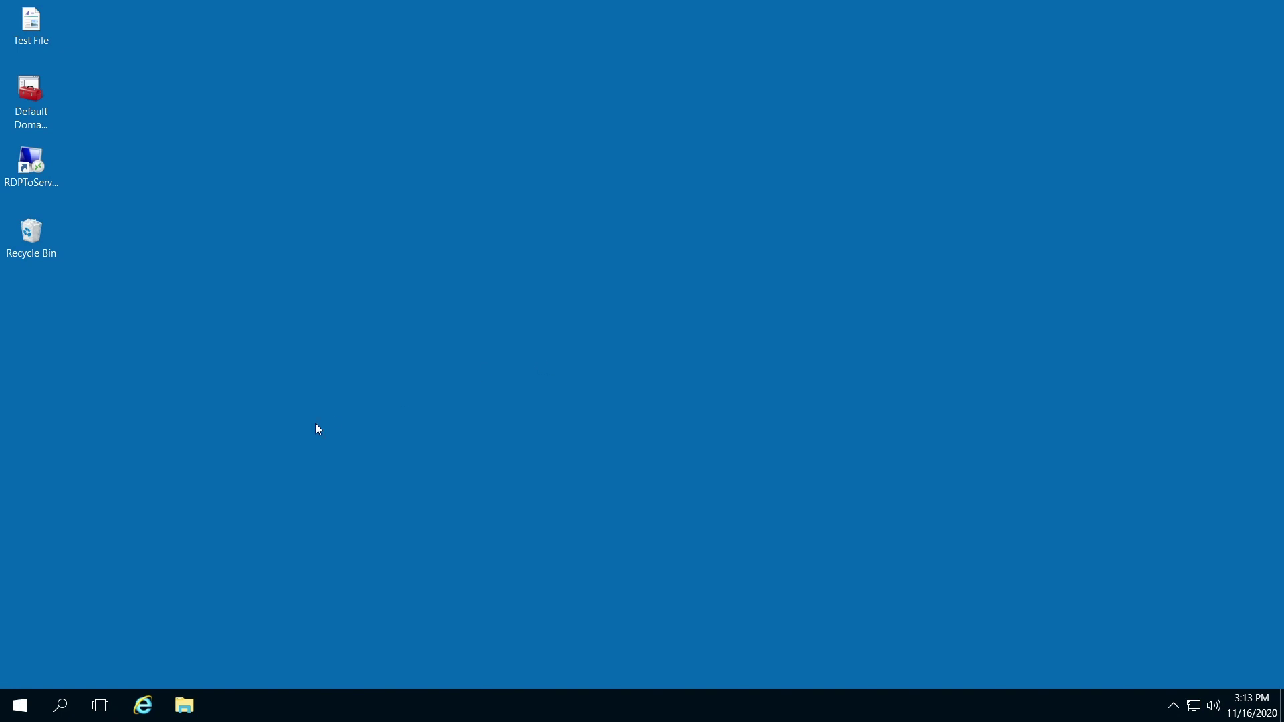
- Bring up the Run dialog from the Start button's context menu, with 'mmc' prefilled
right_click(24, 710)
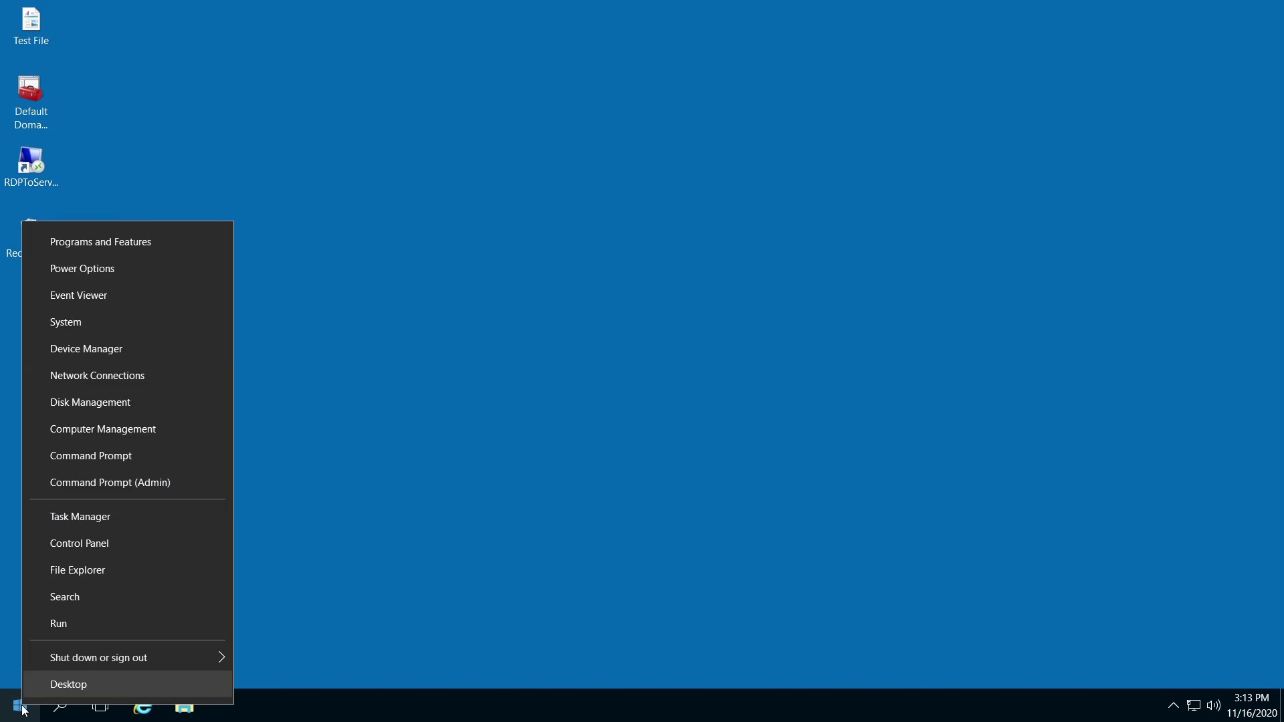
left_click(60, 625)
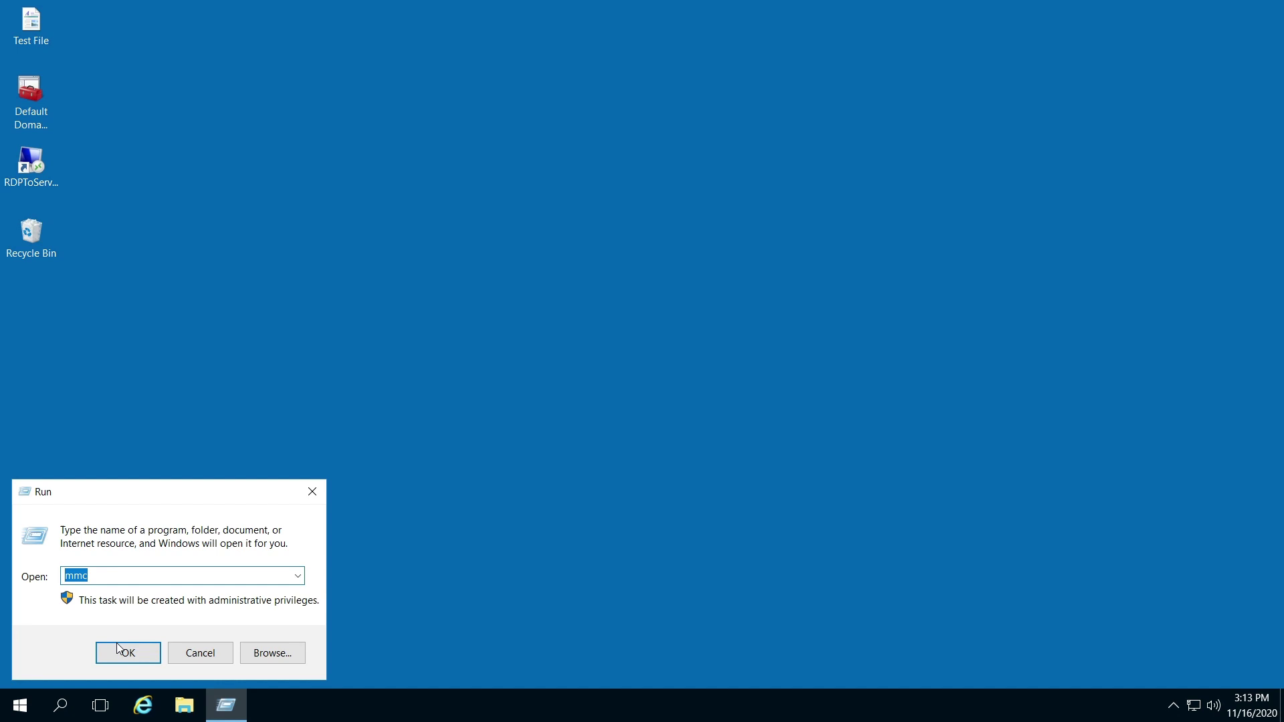
left_click(121, 580)
- Run mmc and bring up the Add or Remove Snap-ins window, widening the name column
left_click(137, 658)
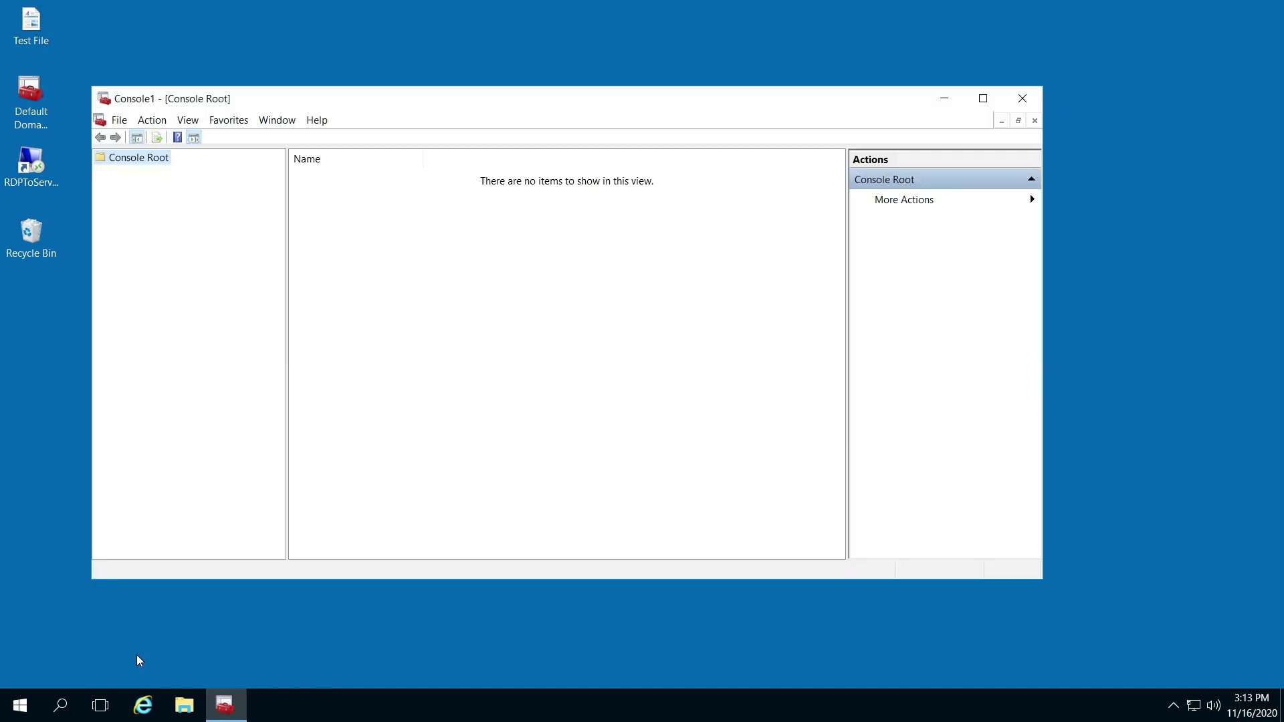
left_click(121, 122)
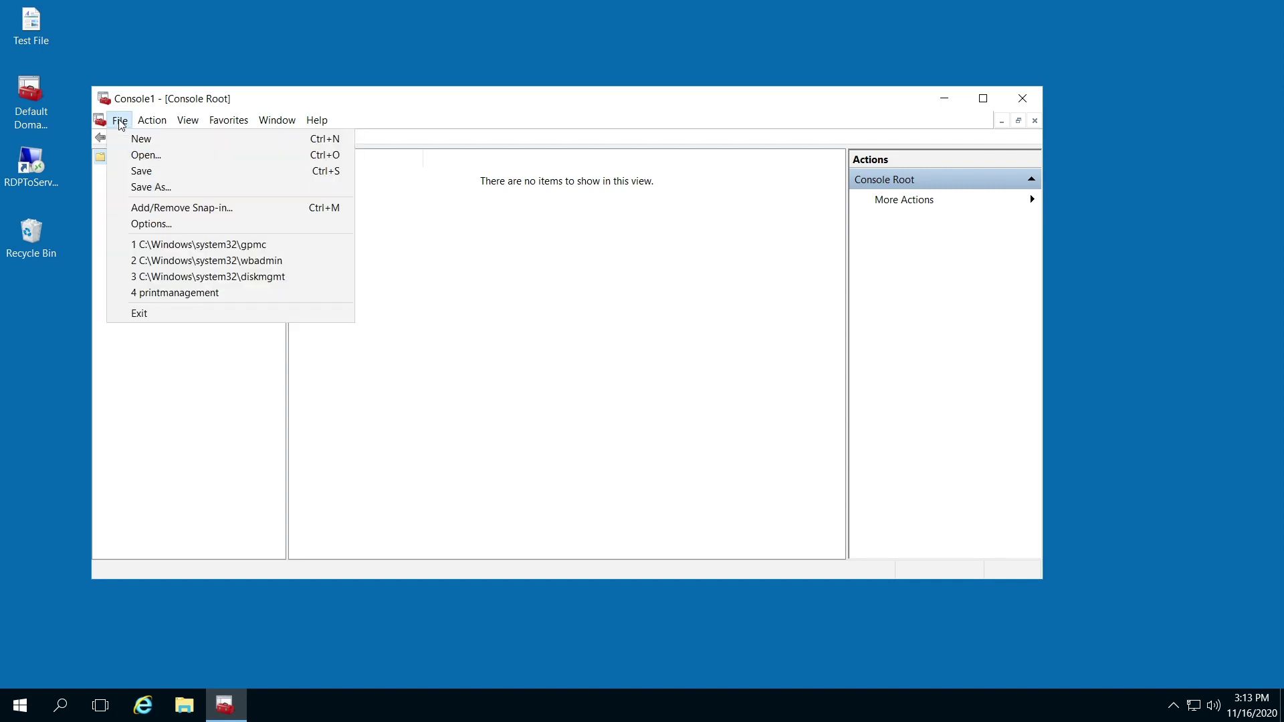
left_click(150, 209)
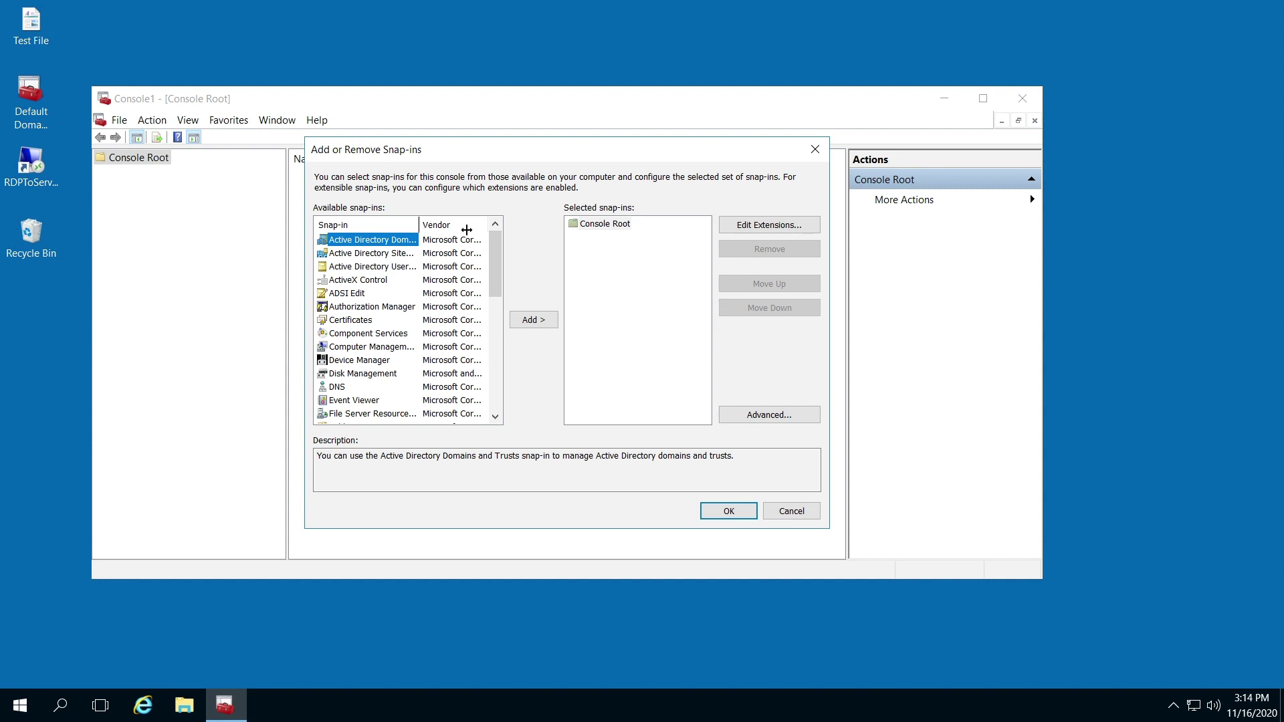
left_click_drag(468, 230, 496, 347)
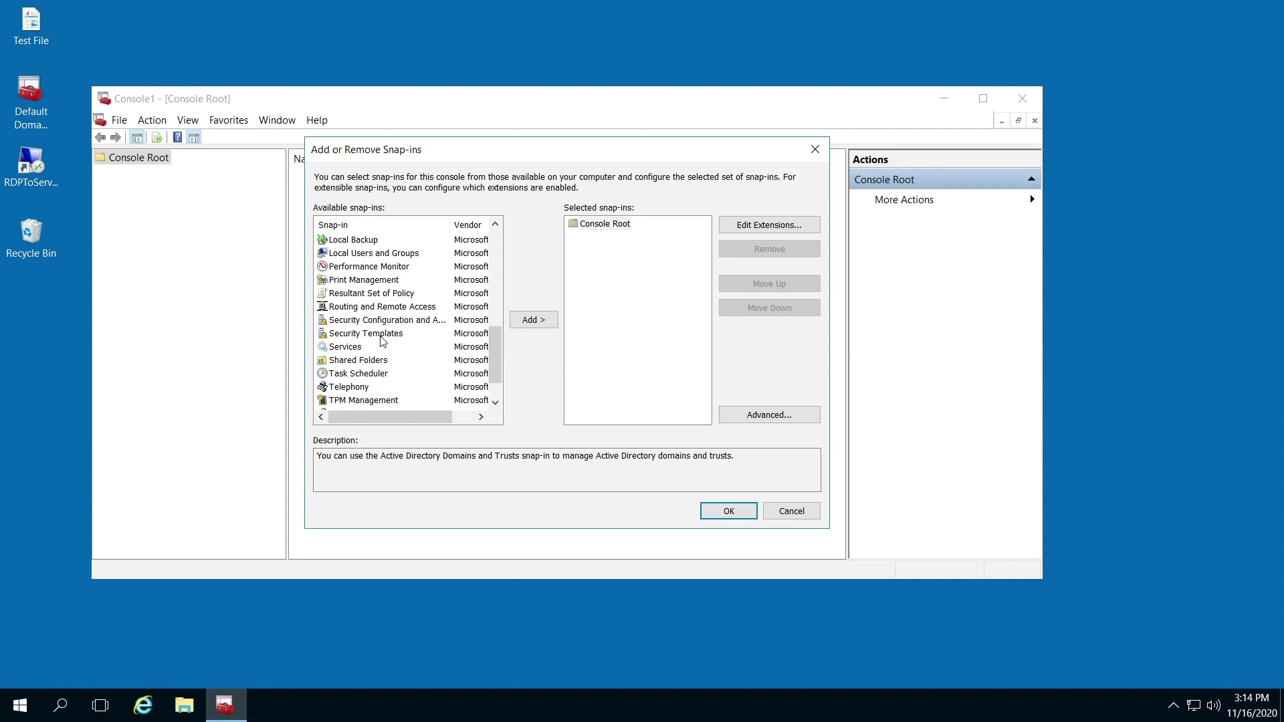
- Add the Security Templates and Security Configuration and Analysis snap-ins and confirm
left_click(383, 339)
left_click(541, 322)
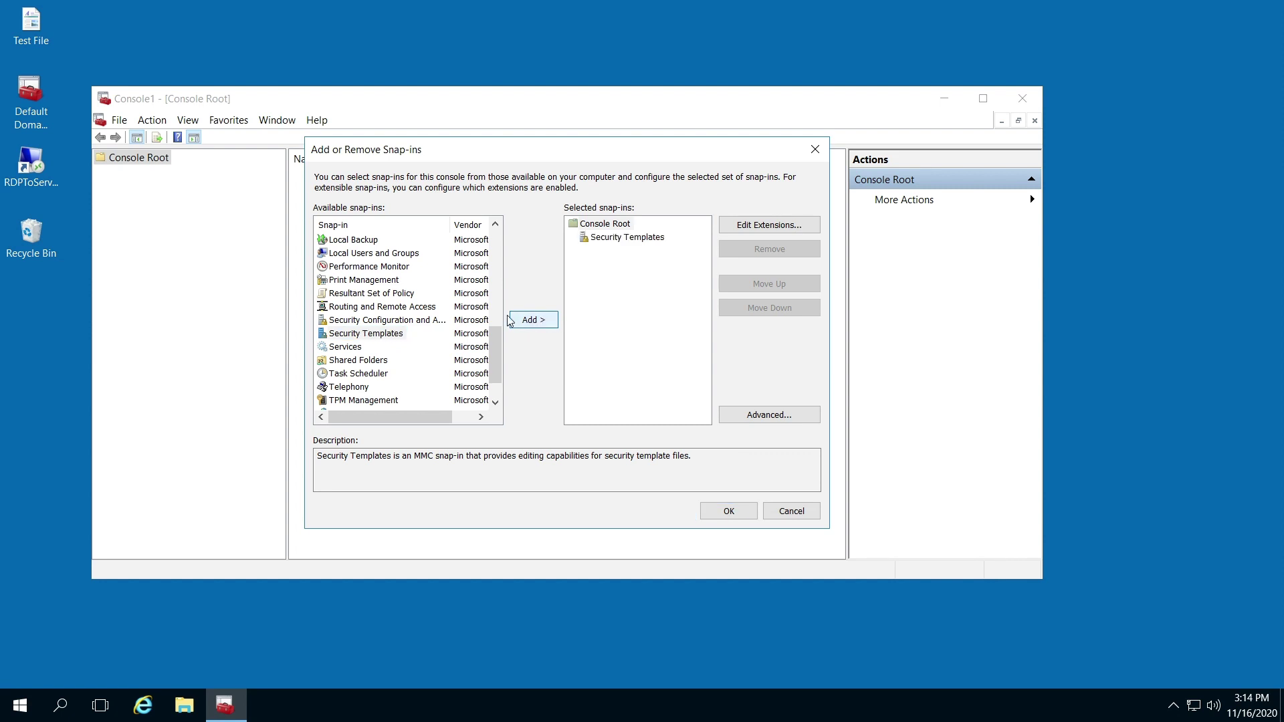
left_click(385, 326)
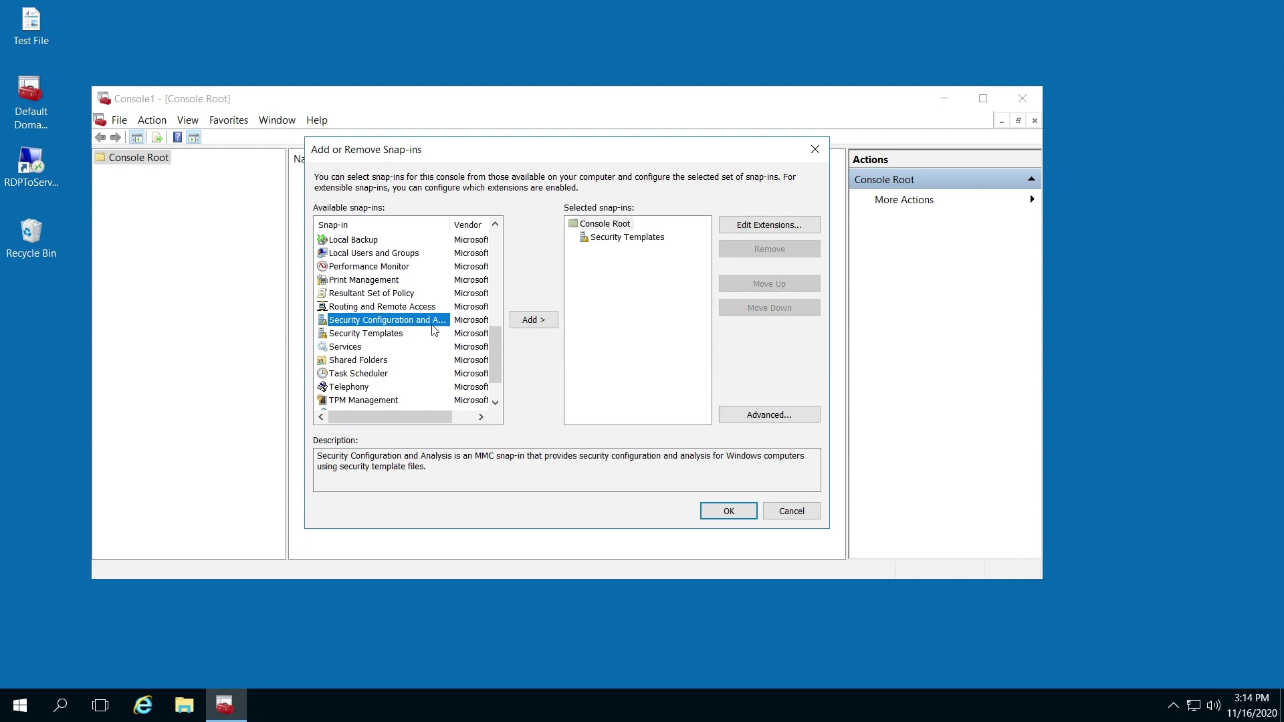
left_click(528, 322)
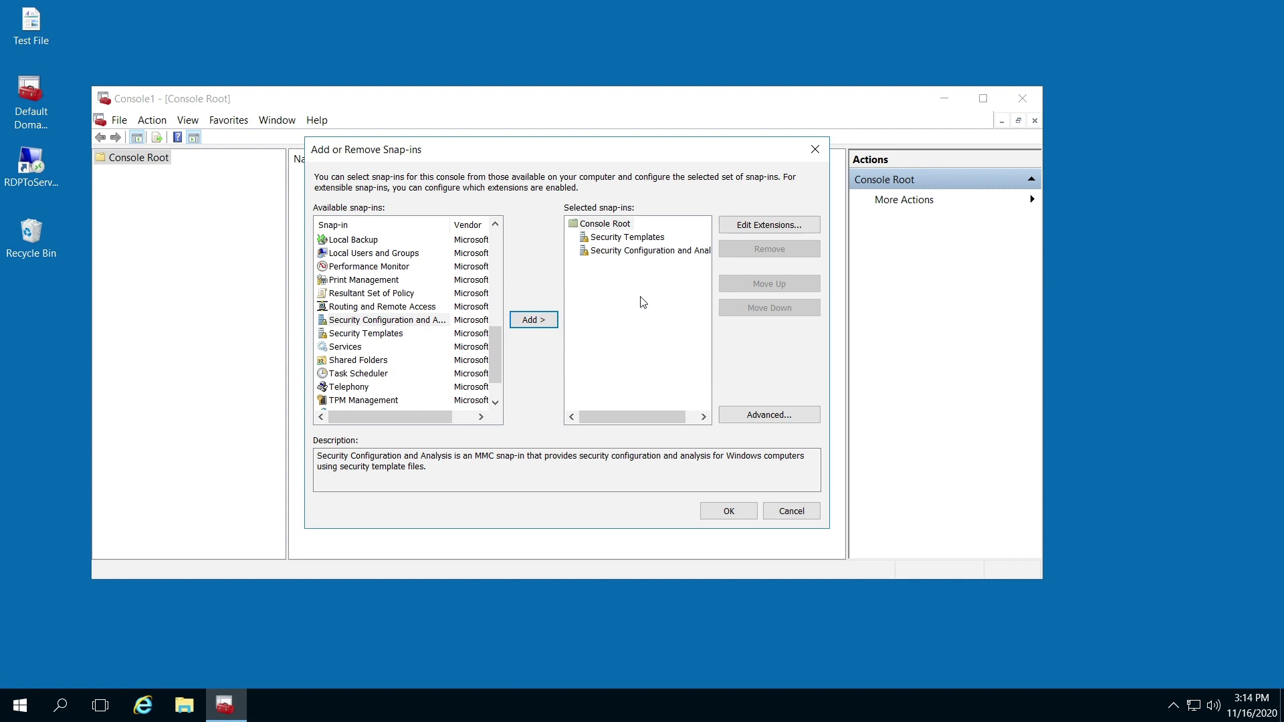
left_click(729, 512)
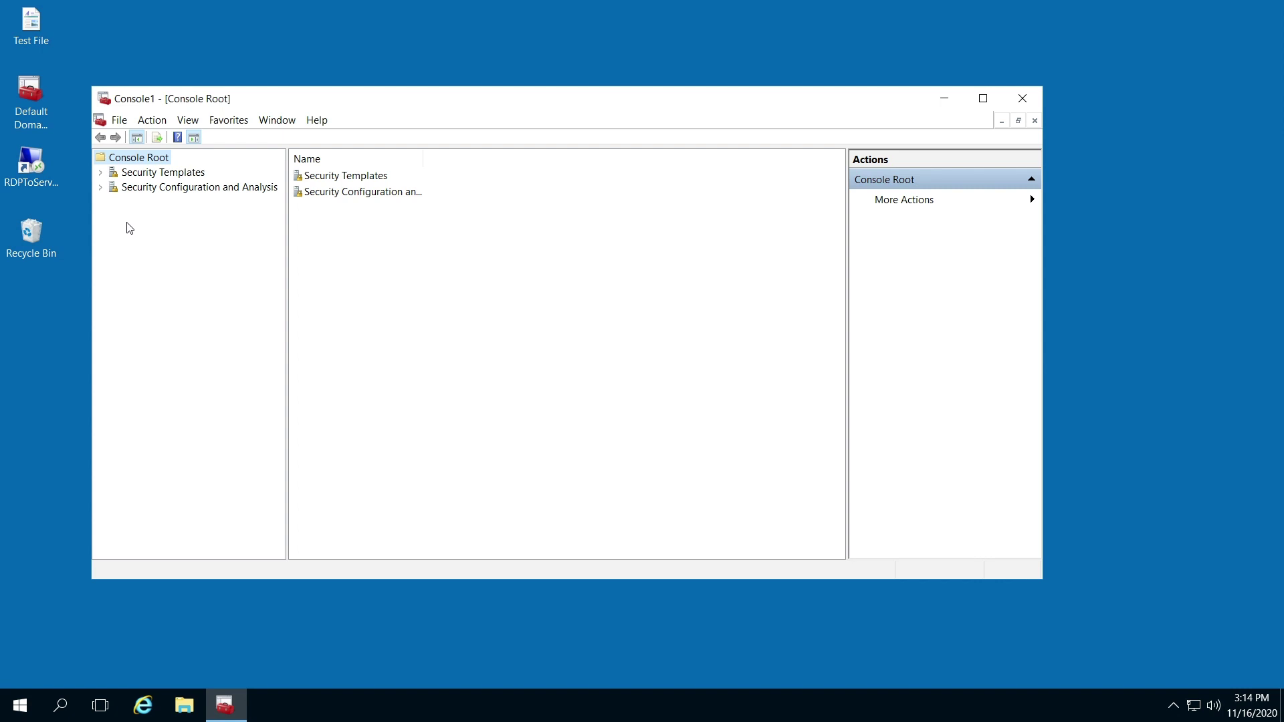
- Select Security Templates and start a new template from the templates folder's context menu
left_click(164, 175)
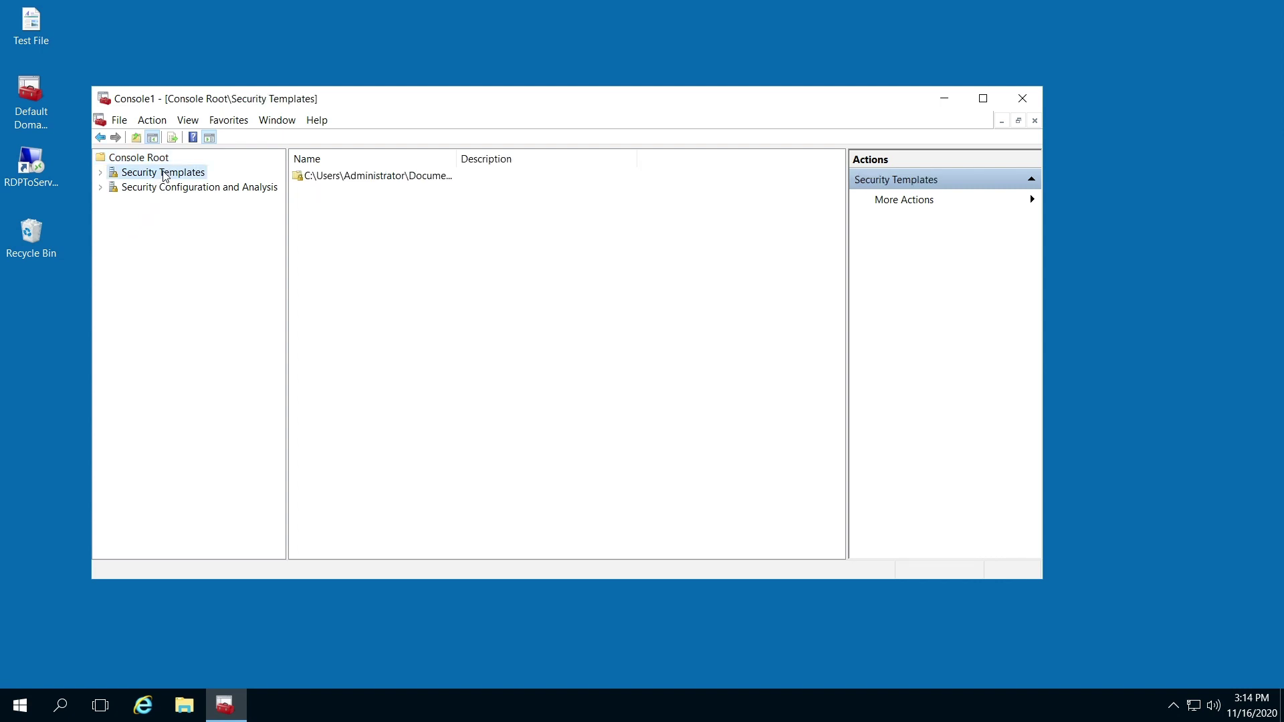
right_click(327, 179)
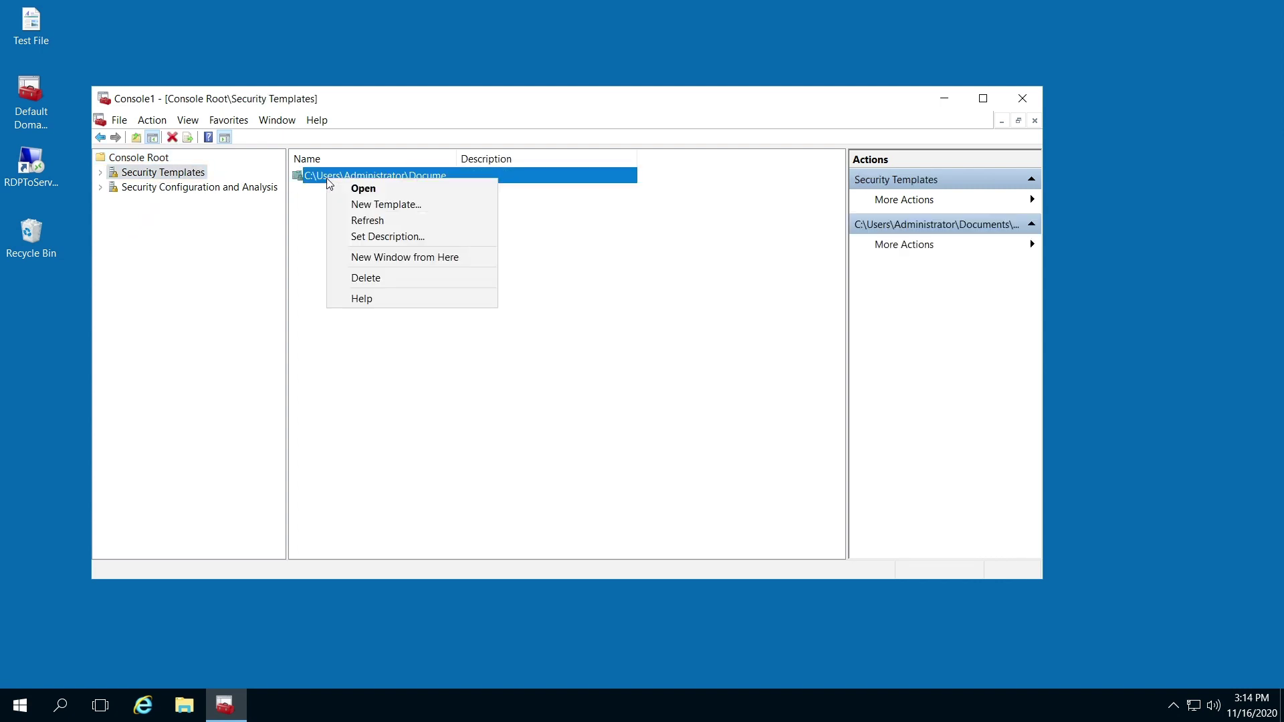
left_click(374, 207)
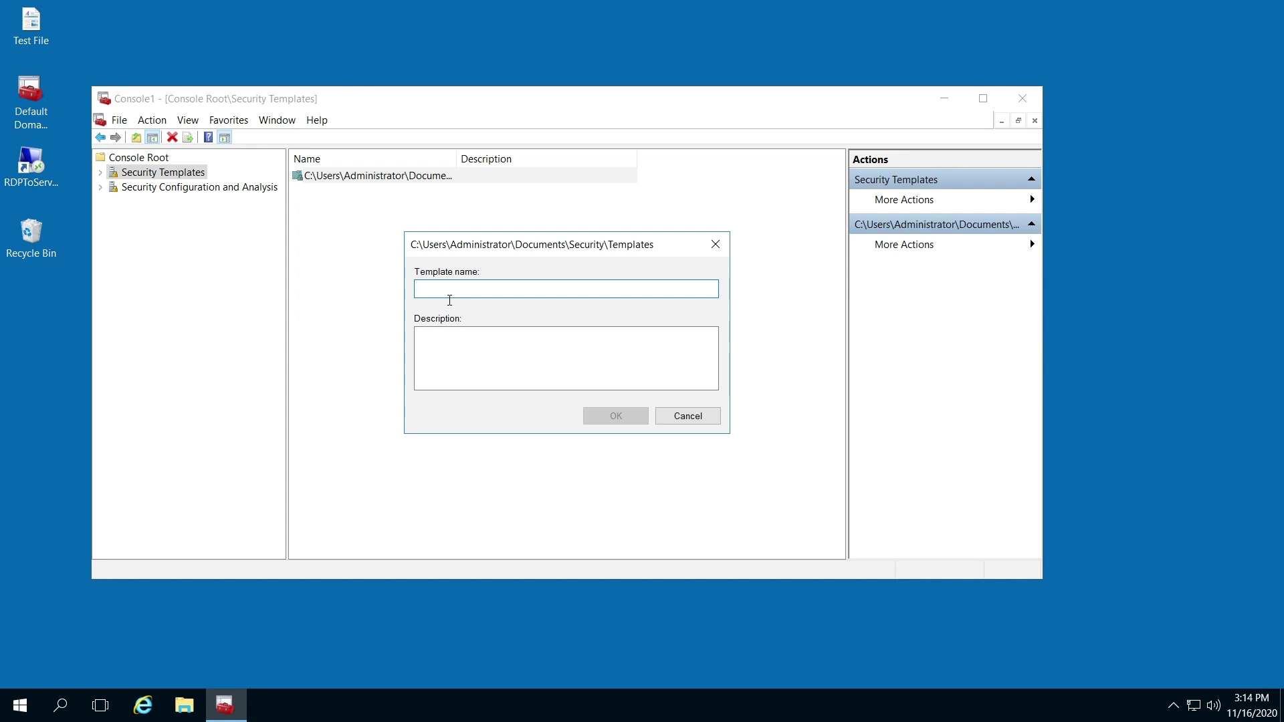
- Enter name TemplateCS and description 'Practice Template', submit, and dismiss the file-exists warning
type("P")
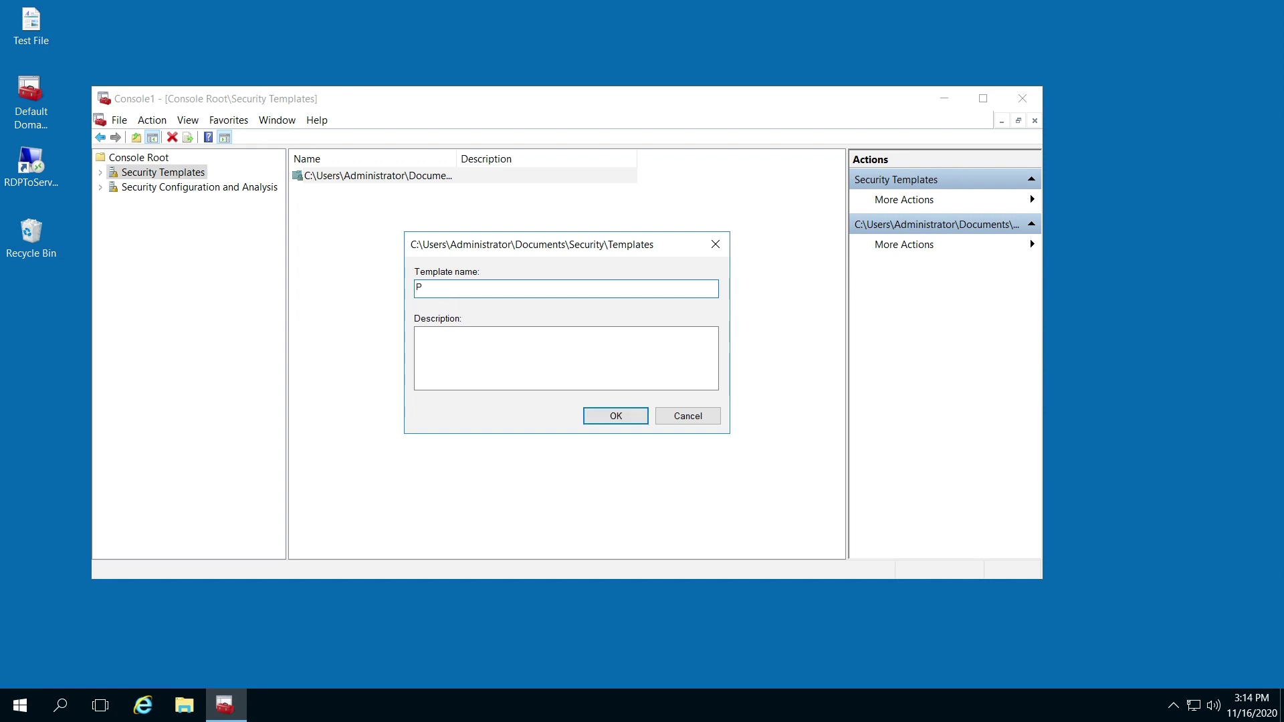
key("BackSpace")
type("TemplateCS")
left_click(417, 333)
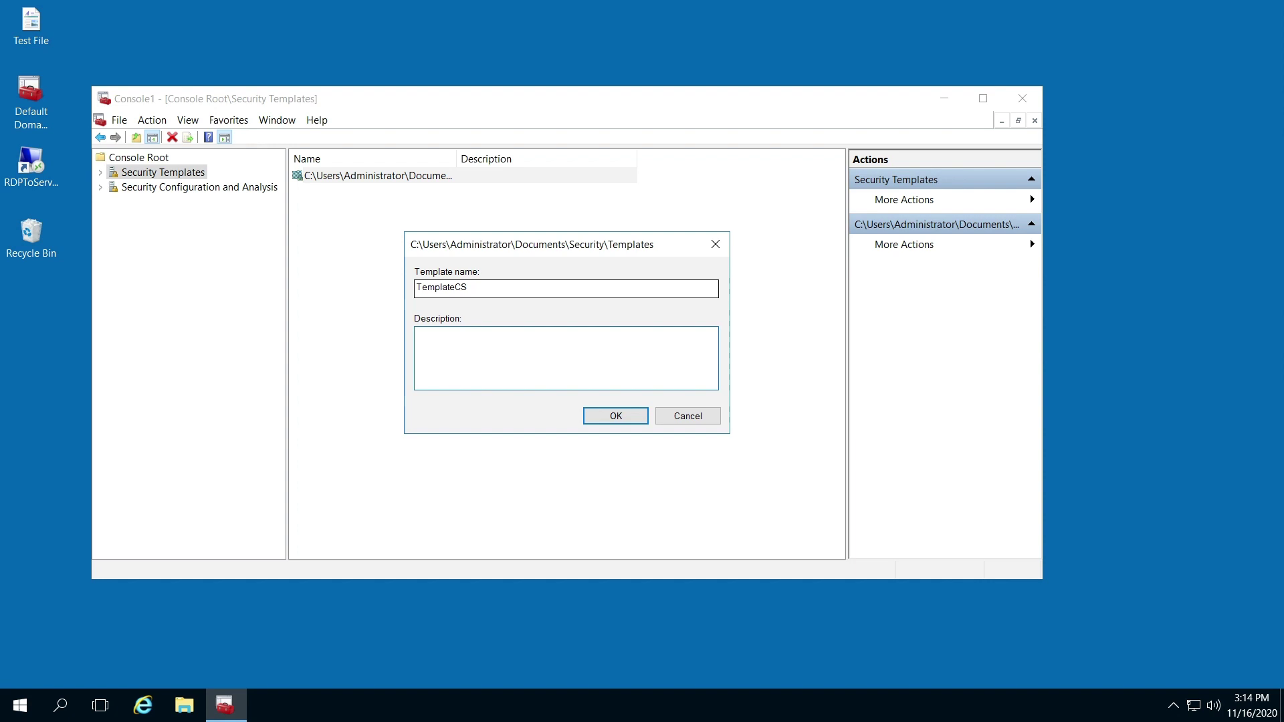
type("Practice Template")
key("Return")
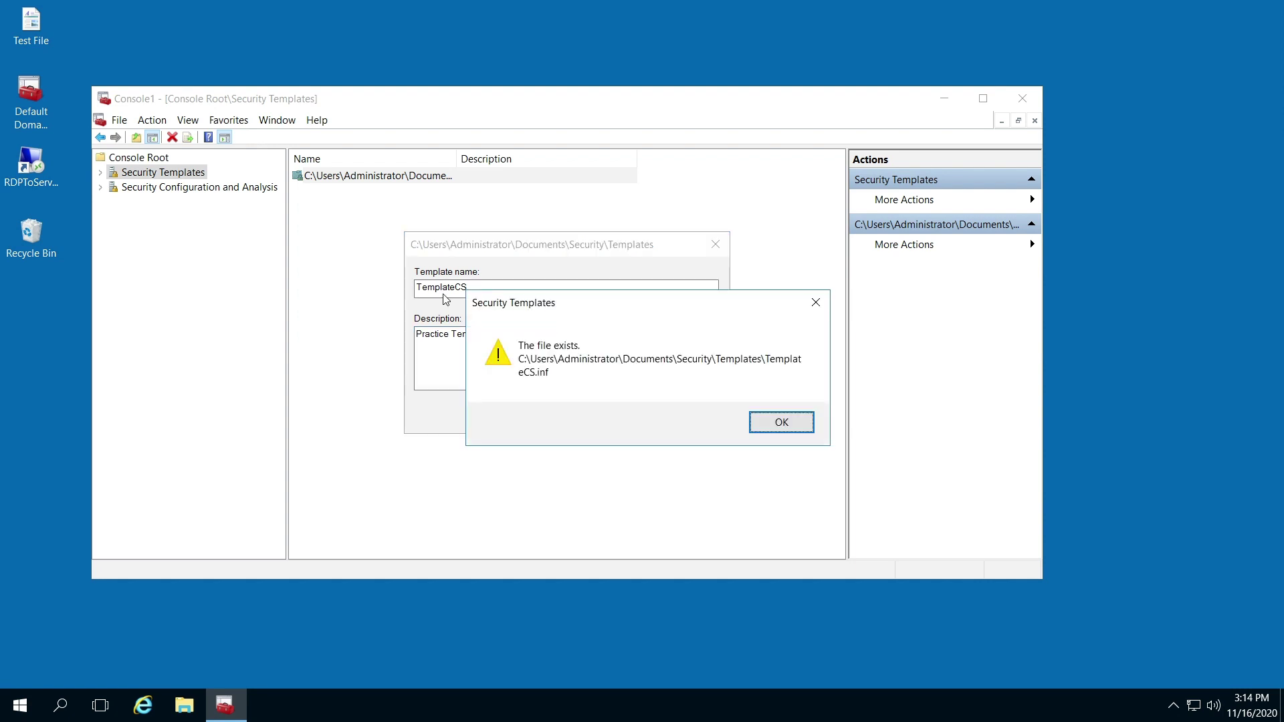
left_click(800, 429)
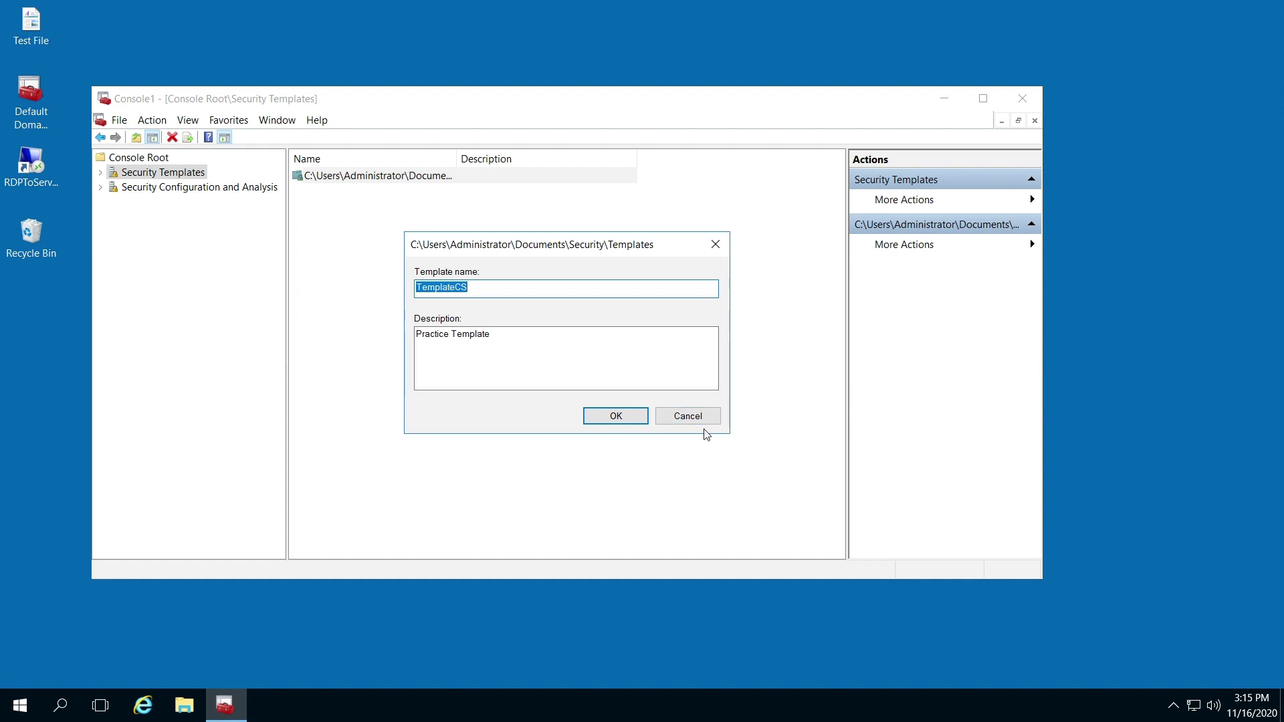
- Cancel the duplicate template, expand Security Templates, and open the existing TemplateCS template
left_click(687, 416)
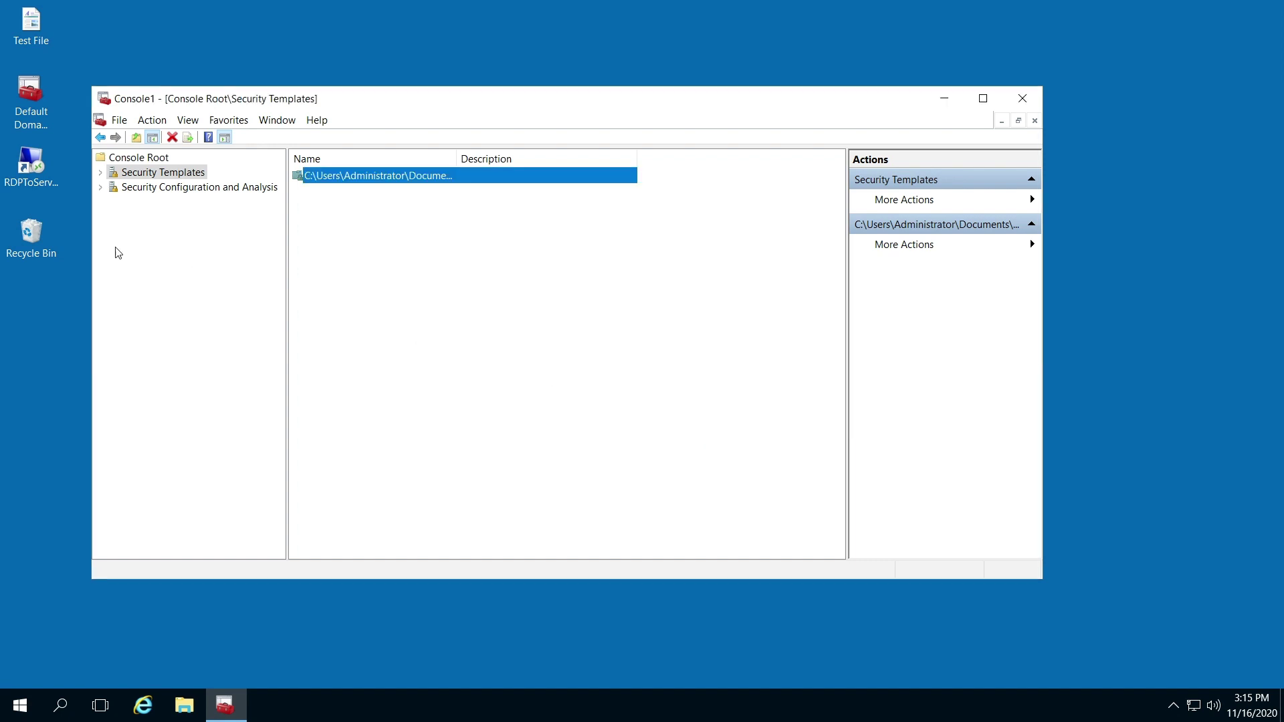
left_click(101, 175)
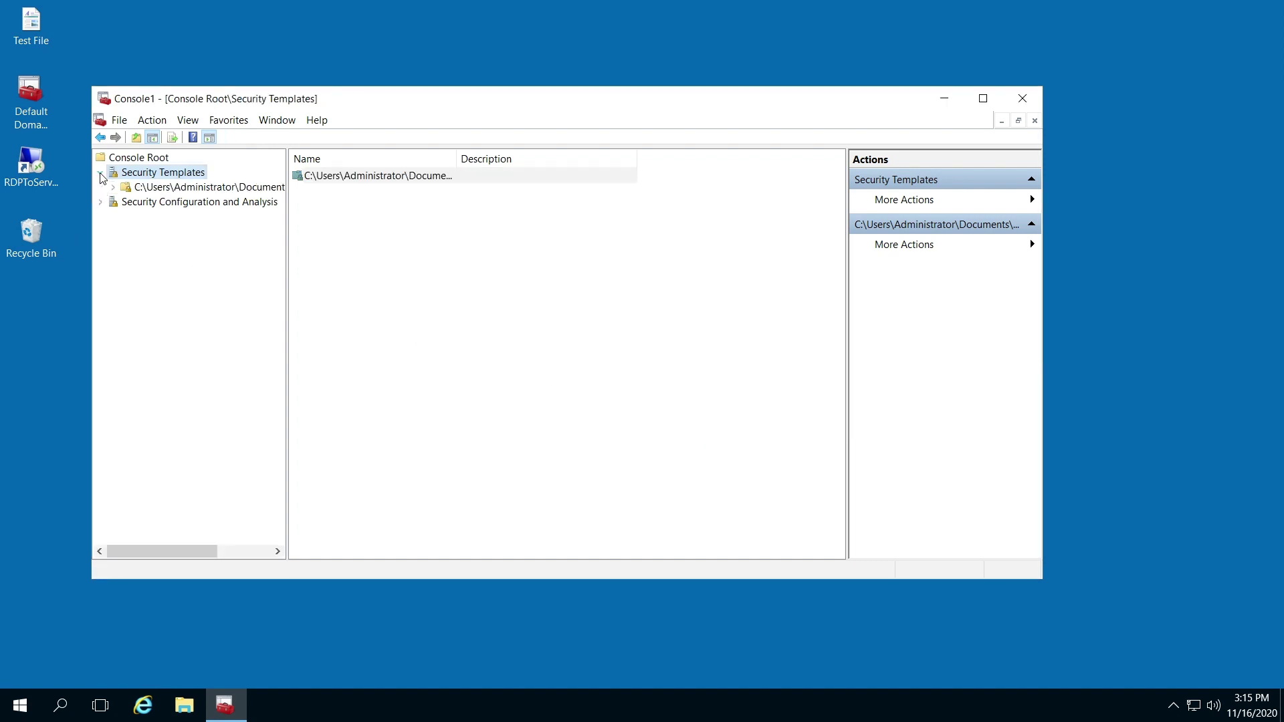
left_click(173, 188)
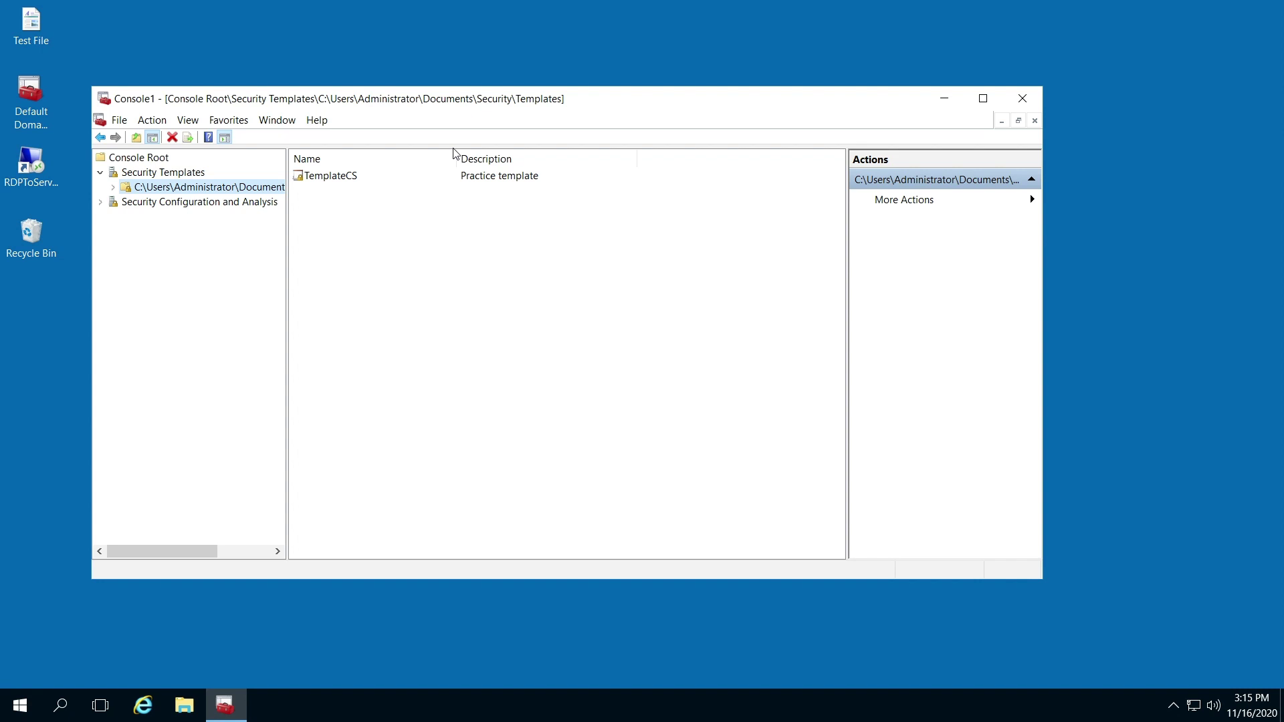
double_click(320, 178)
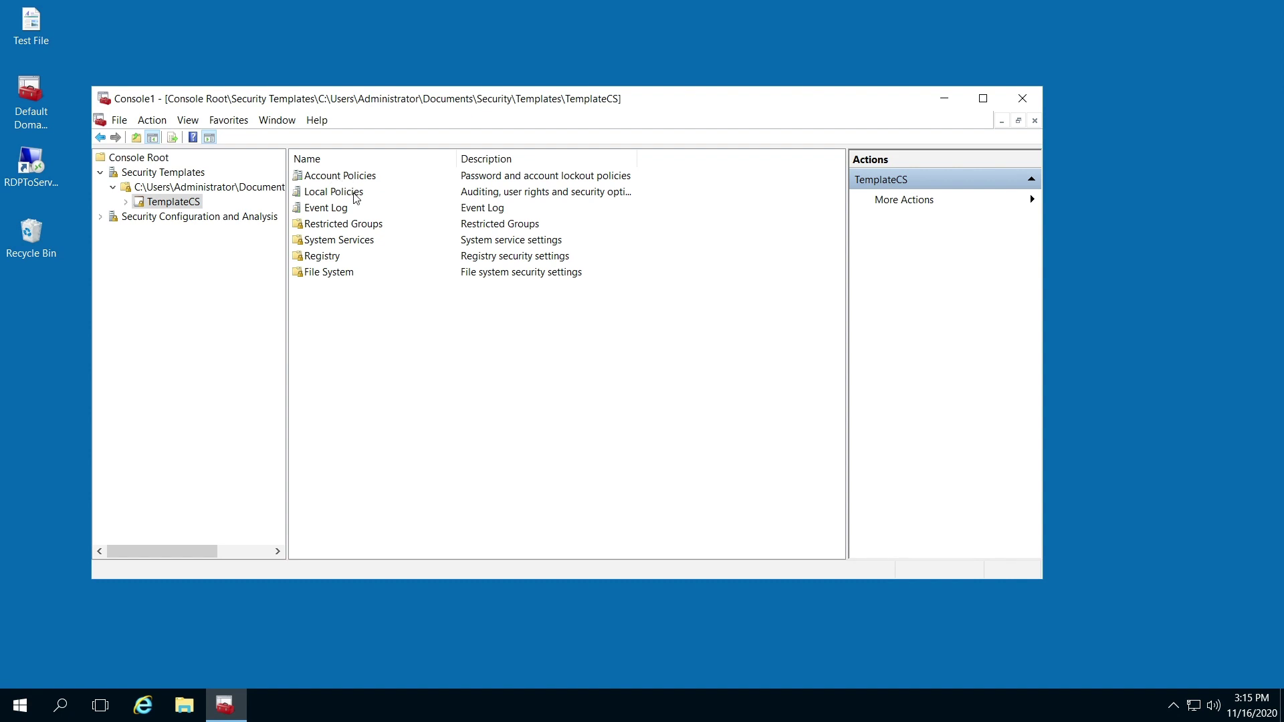
- Navigate into TemplateCS's Account Policies and then its Password Policy
double_click(322, 178)
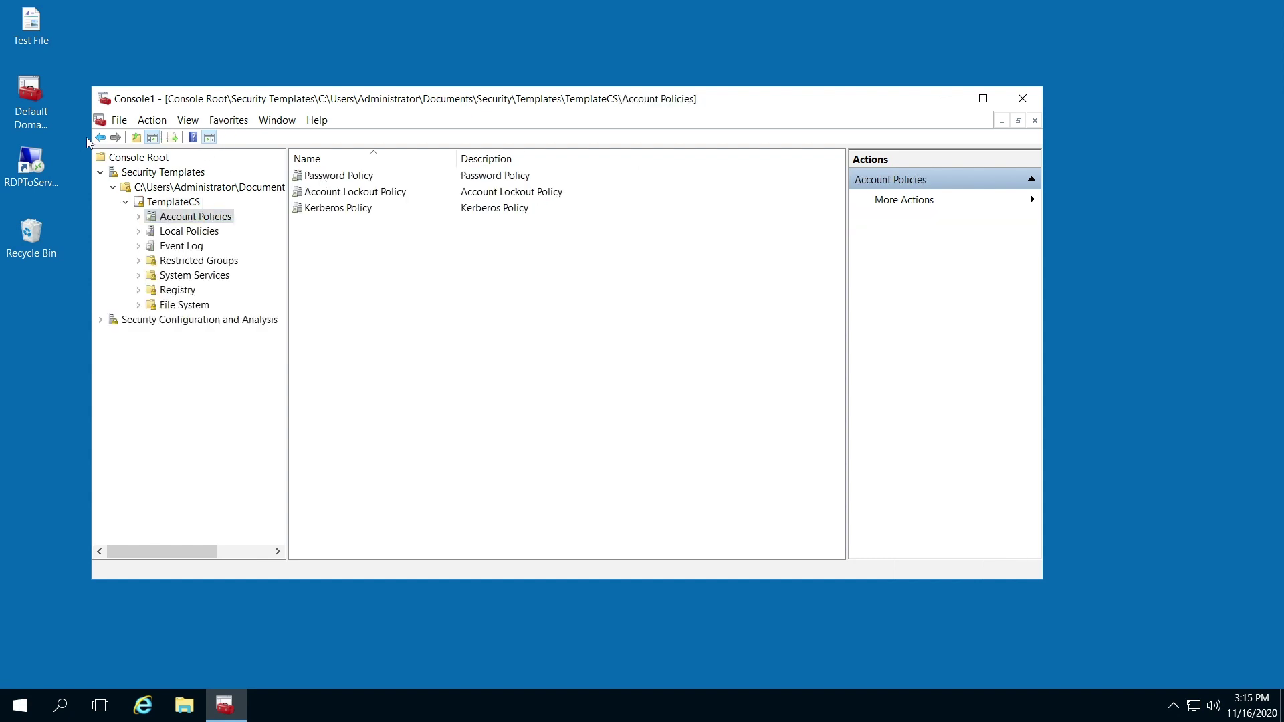
left_click(100, 137)
left_click(341, 178)
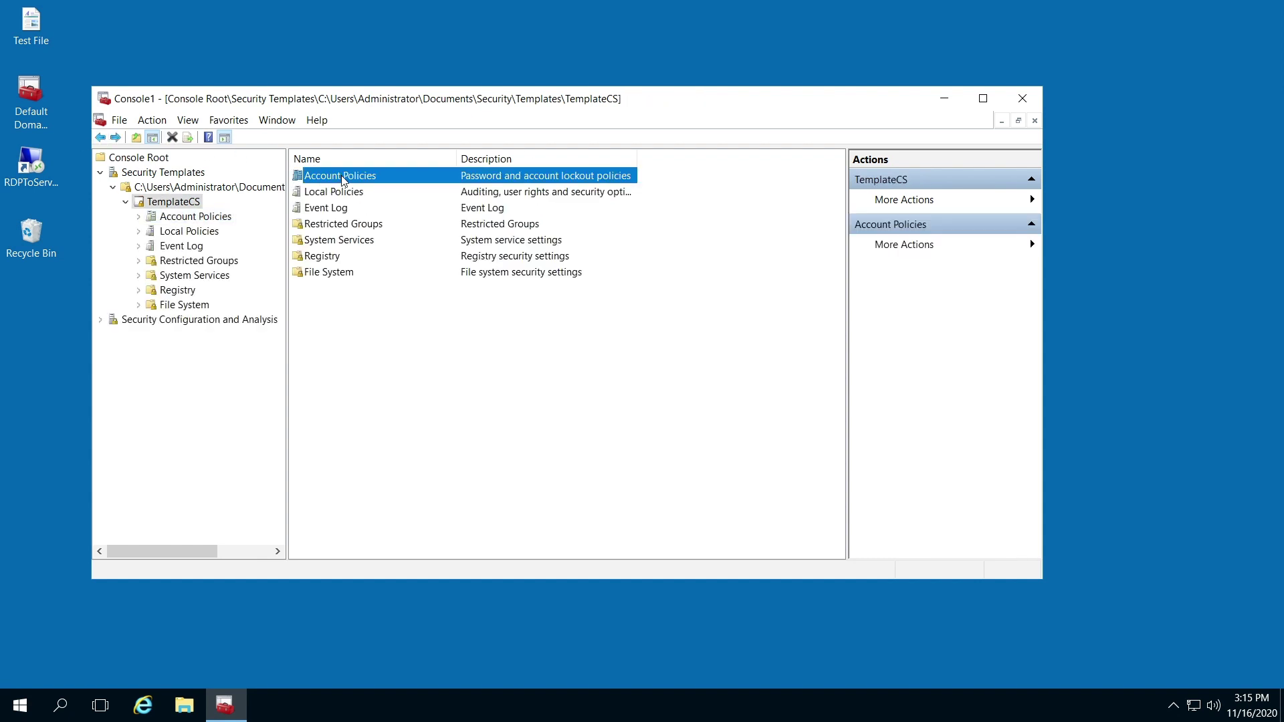
double_click(343, 178)
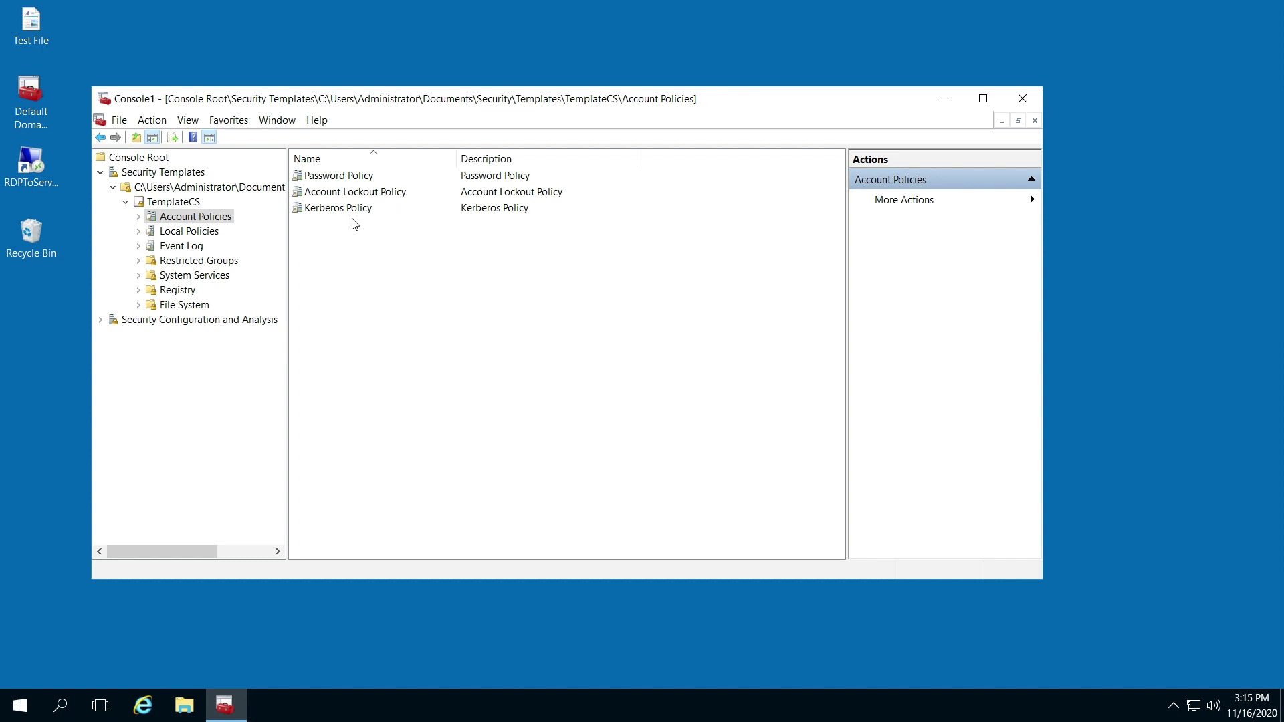
double_click(332, 178)
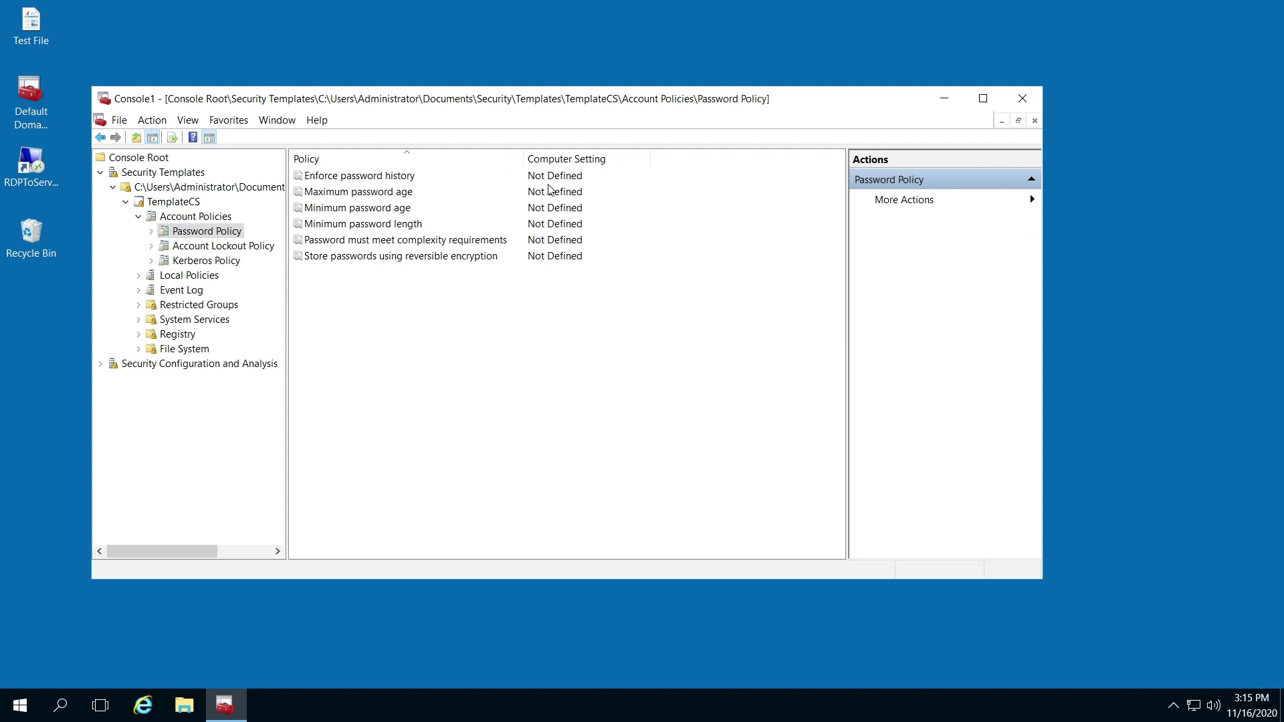
- Define Enforce password history as 20 passwords remembered
double_click(351, 178)
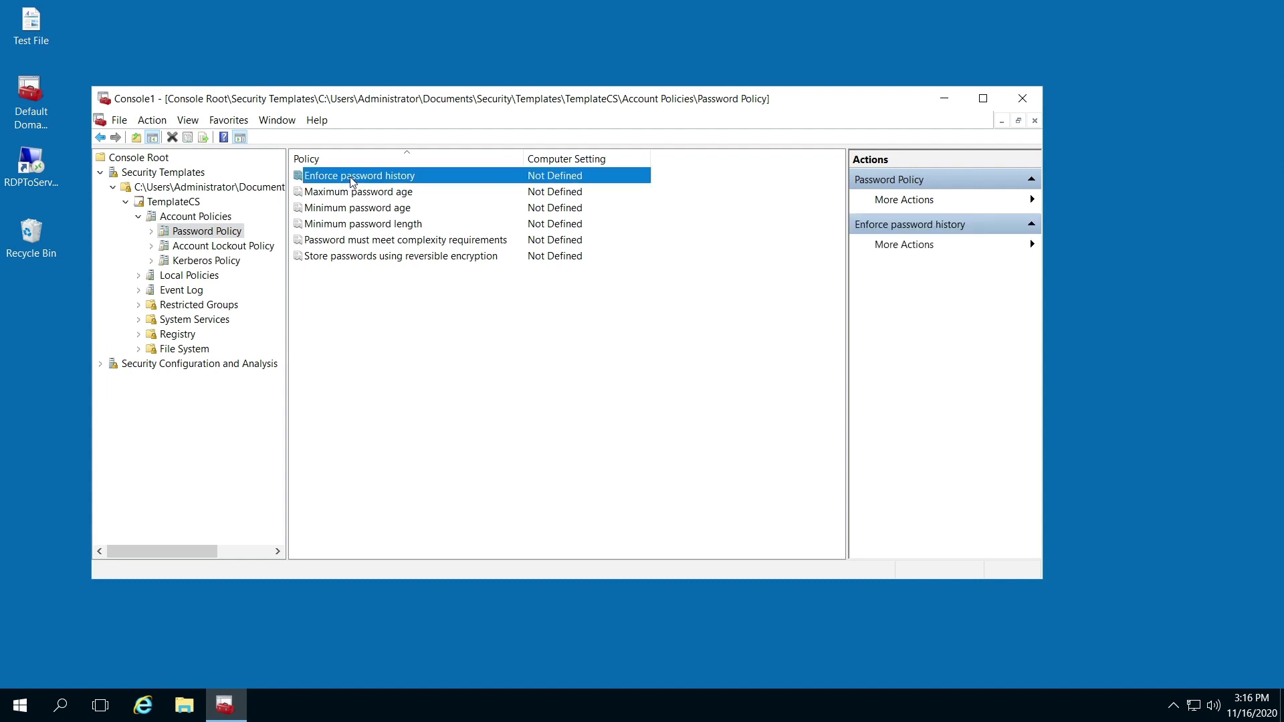
left_click(407, 227)
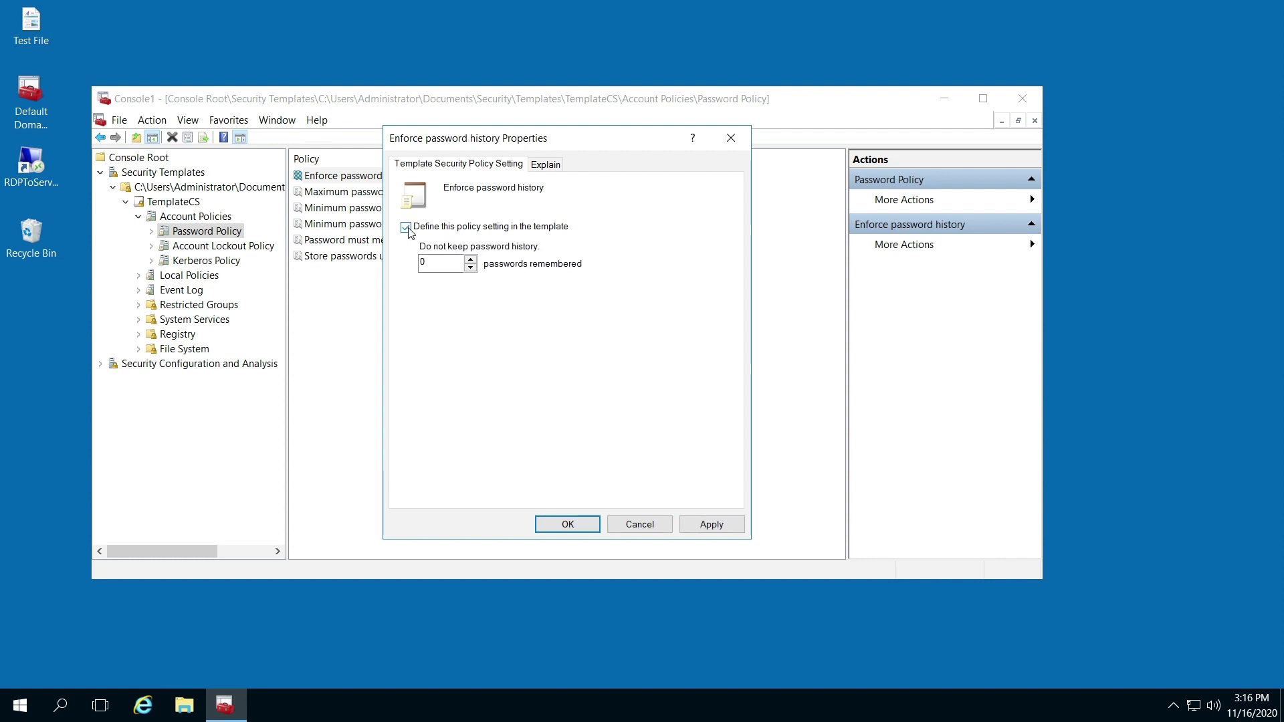
double_click(437, 270)
type("20")
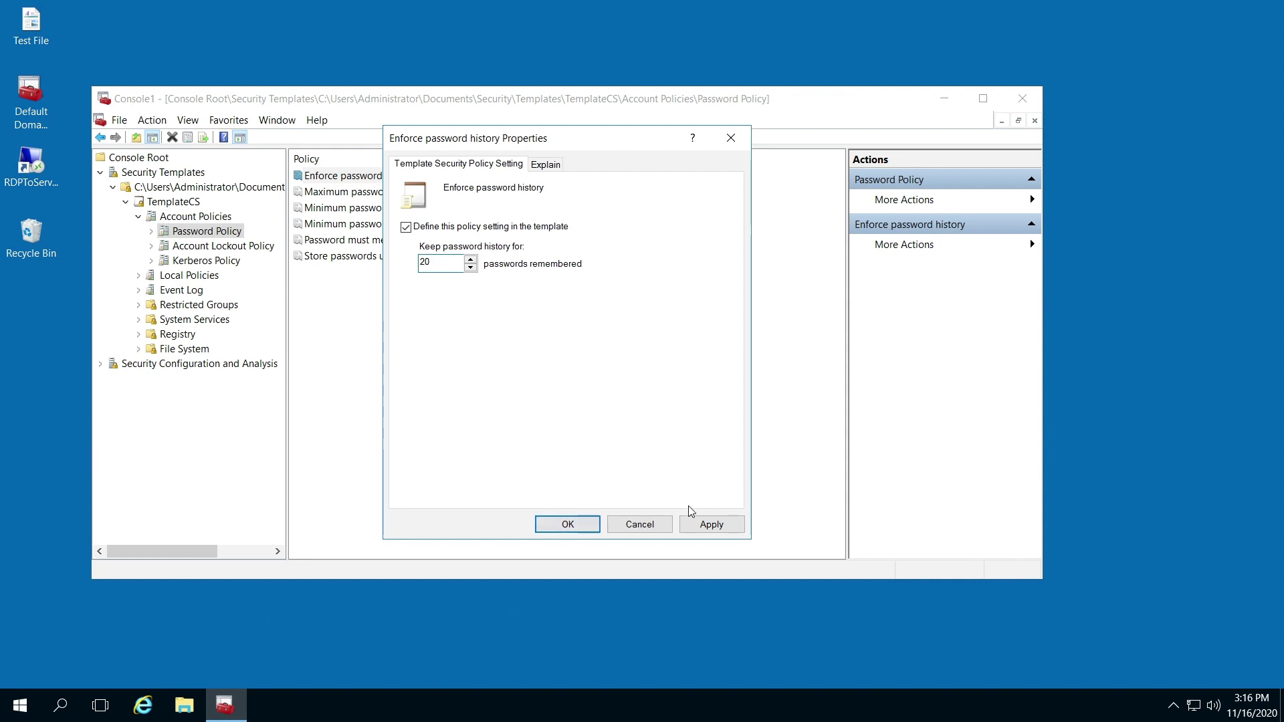
left_click(568, 527)
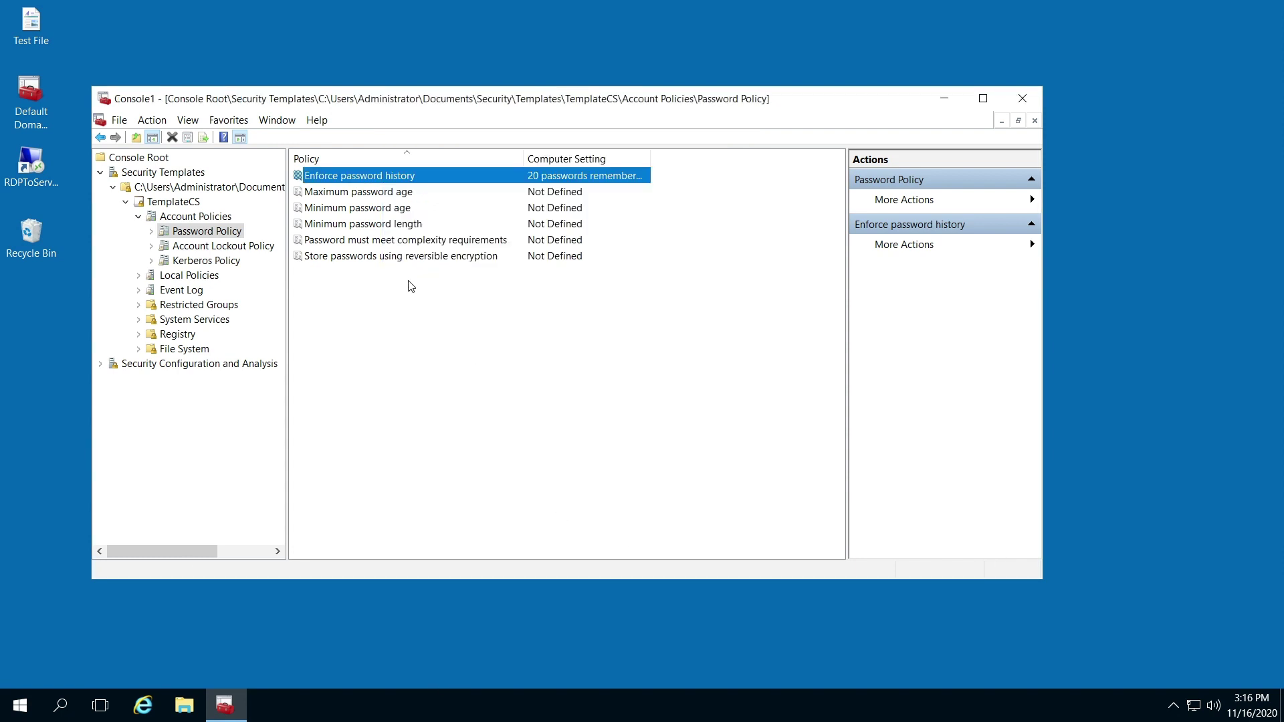
- Define Maximum password age as 42 days, accepting the suggested 30-day minimum
double_click(351, 195)
left_click(406, 229)
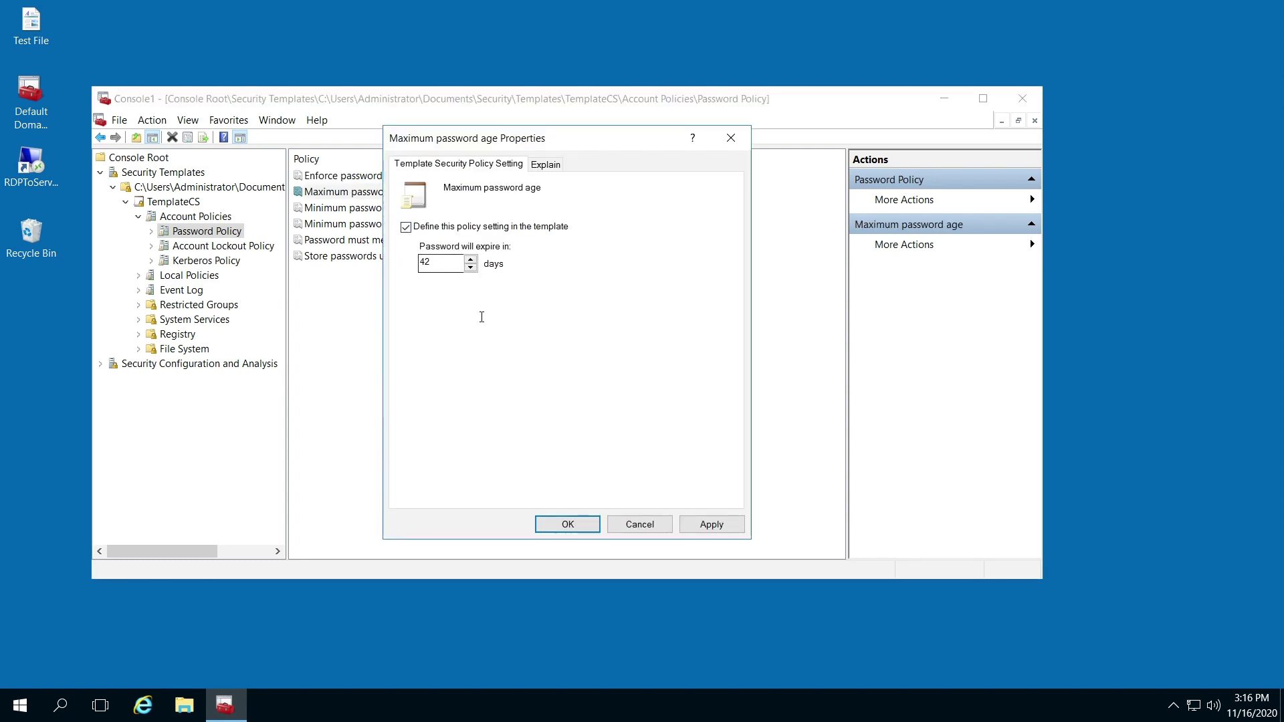
left_click(569, 525)
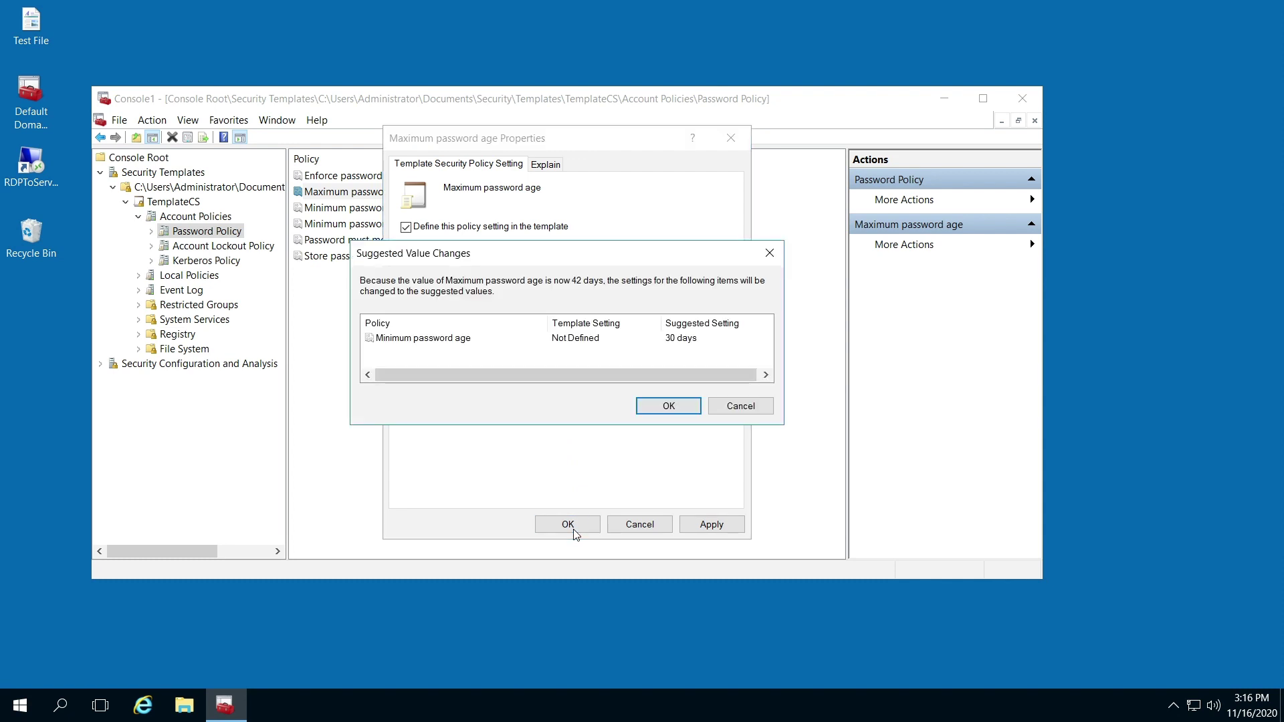
left_click(669, 406)
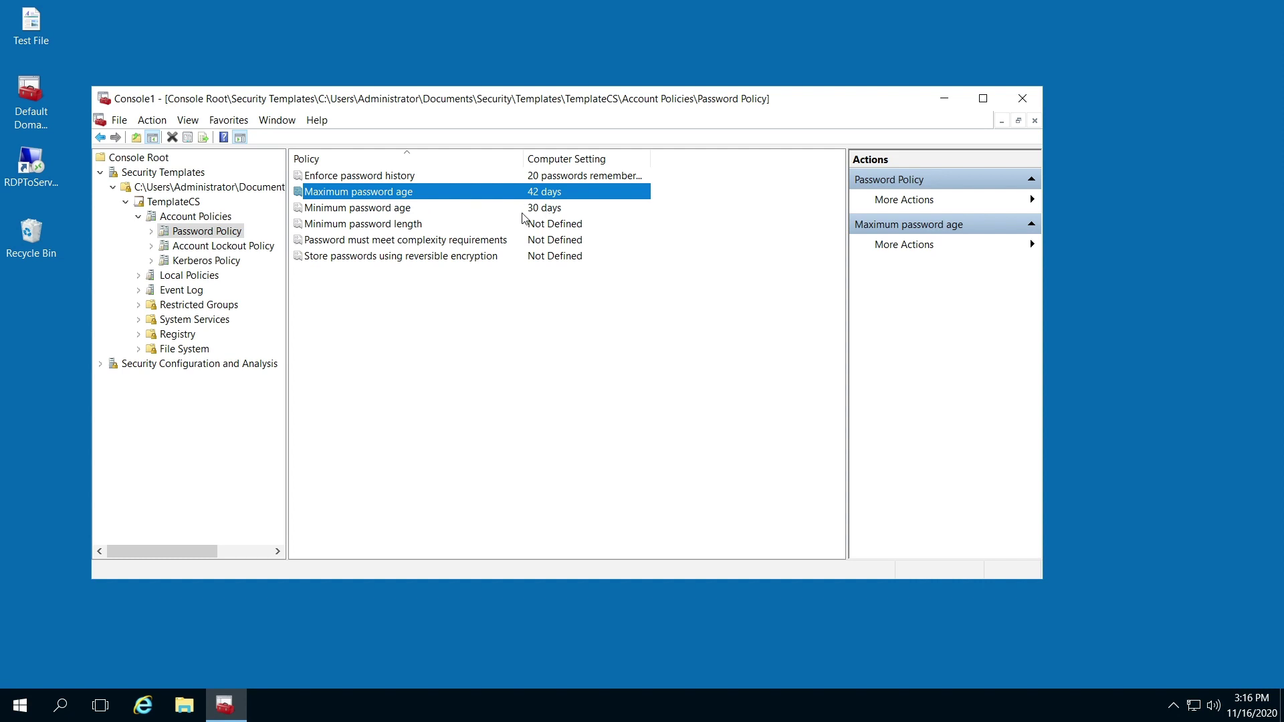
- Set Minimum password age to 30 days
left_click(396, 216)
double_click(396, 216)
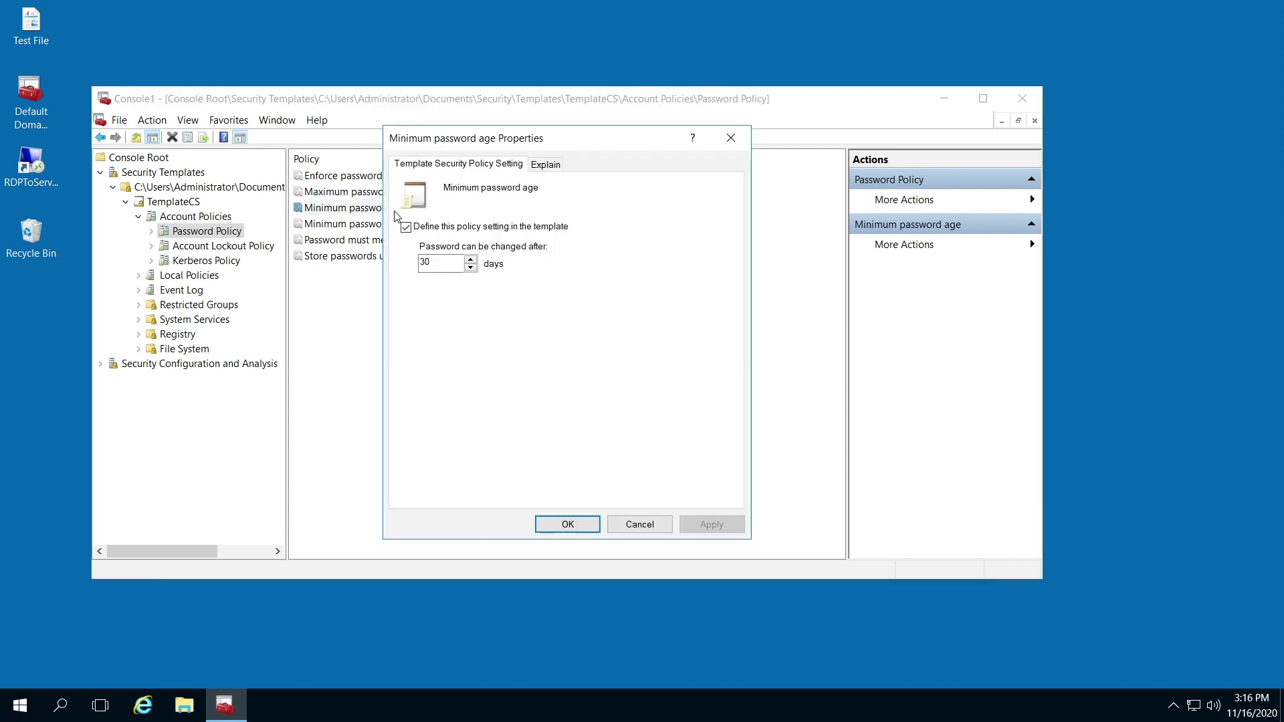
double_click(428, 263)
type("15")
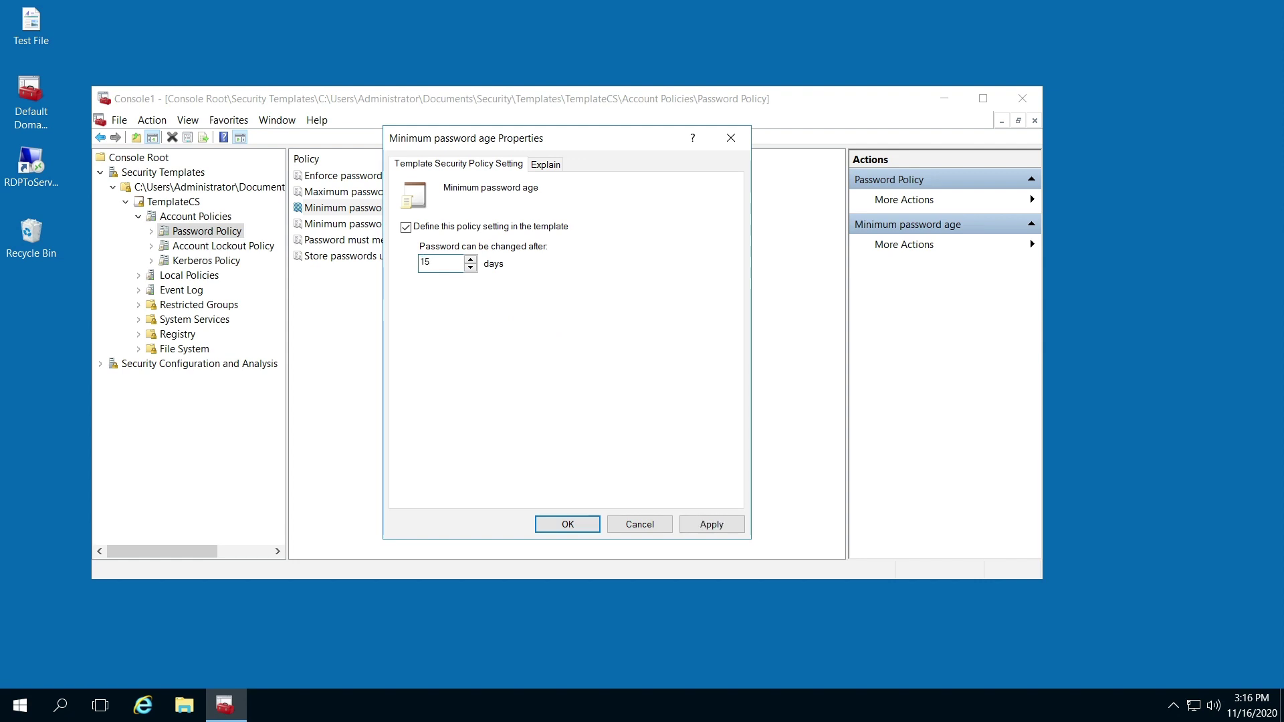
key("BackSpace")
key("BackSpace")
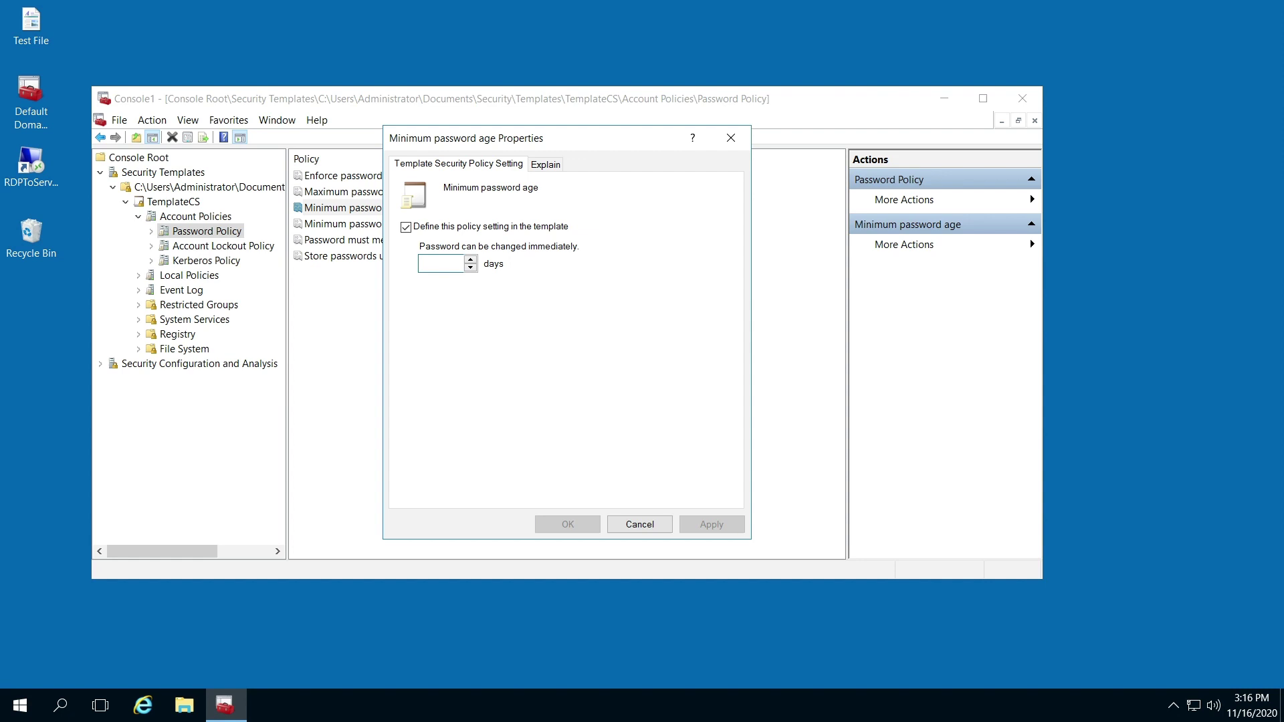
type("30")
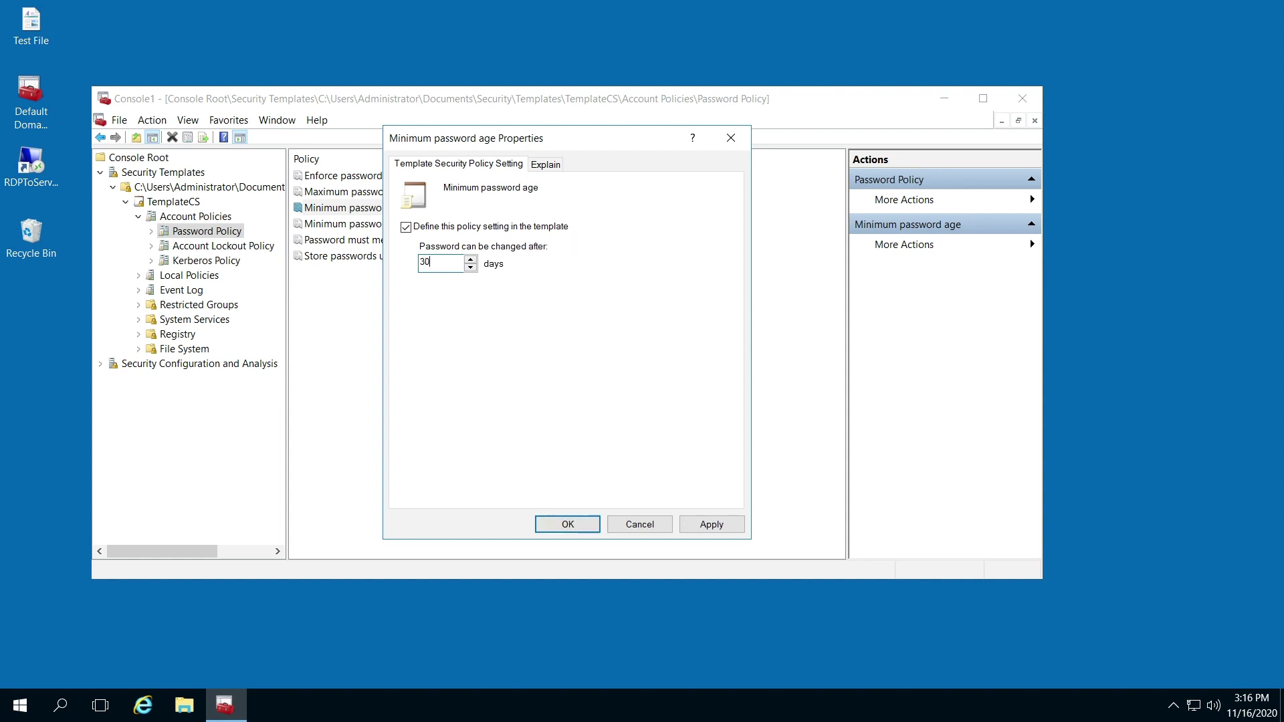
left_click(568, 524)
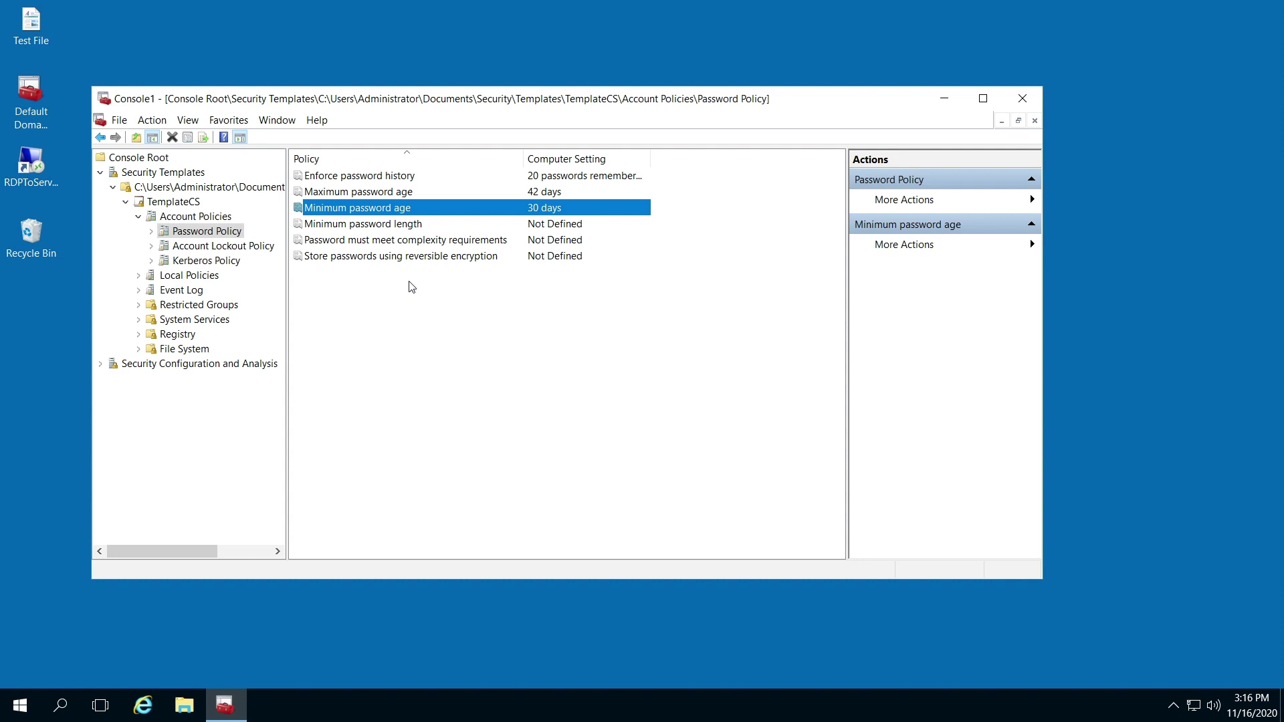
- In Account Lockout Policy, define a 30-minute lockout duration and accept the suggested threshold and reset values
left_click(101, 138)
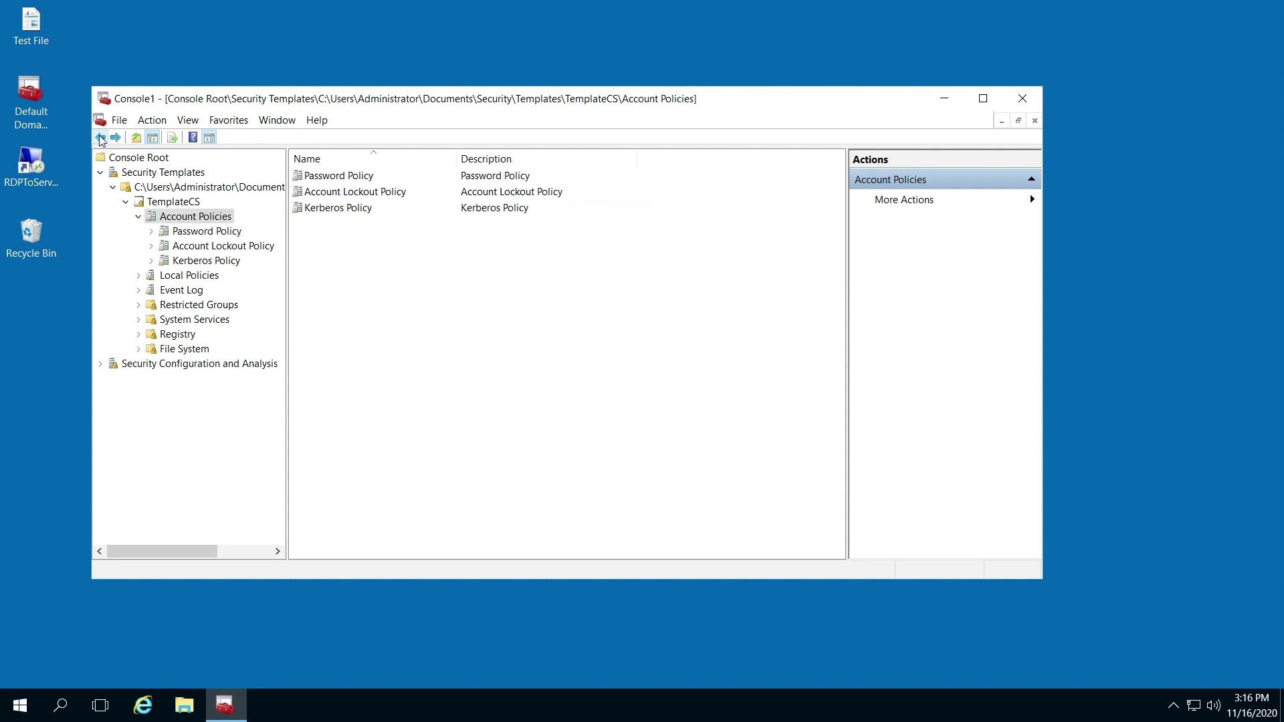
double_click(339, 194)
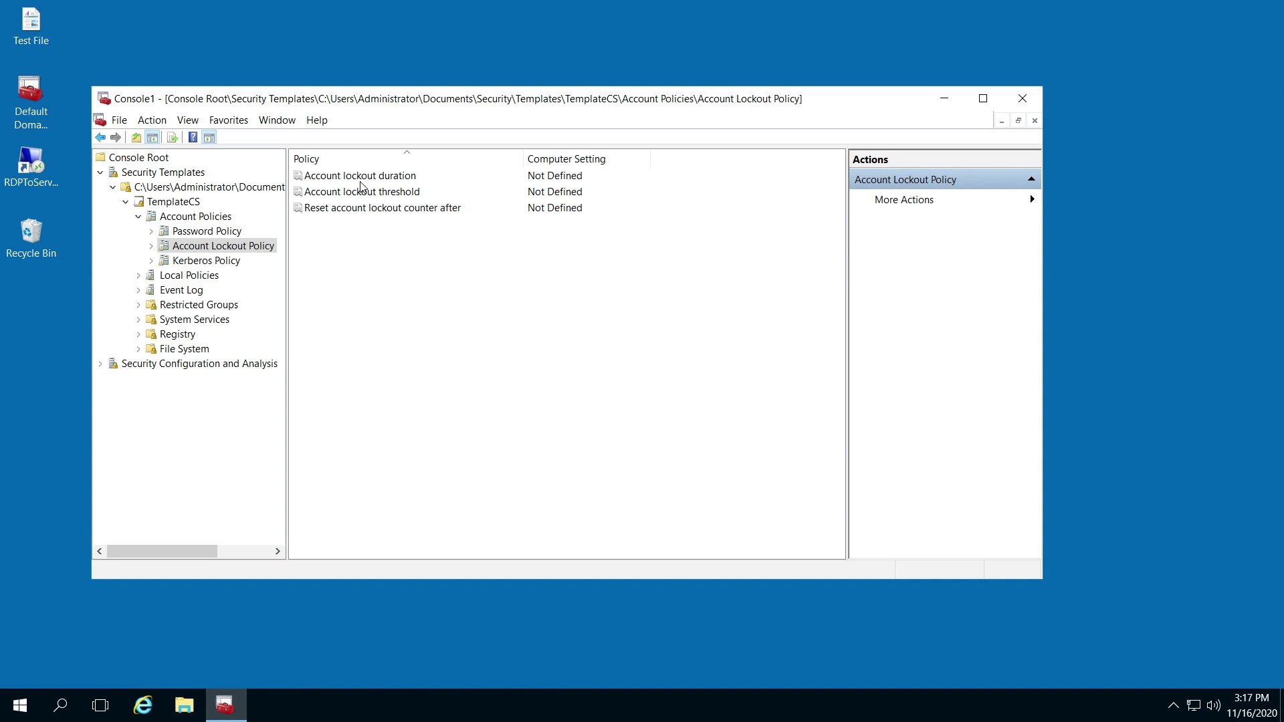
double_click(364, 176)
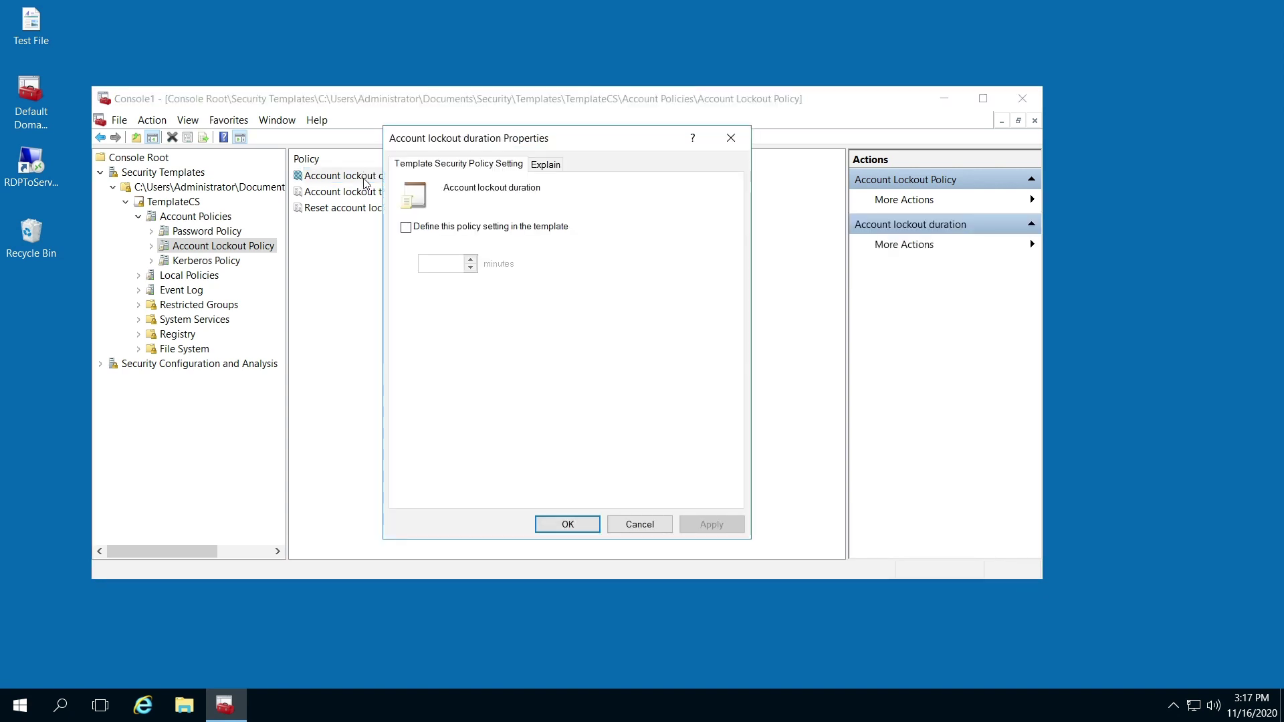
left_click(406, 227)
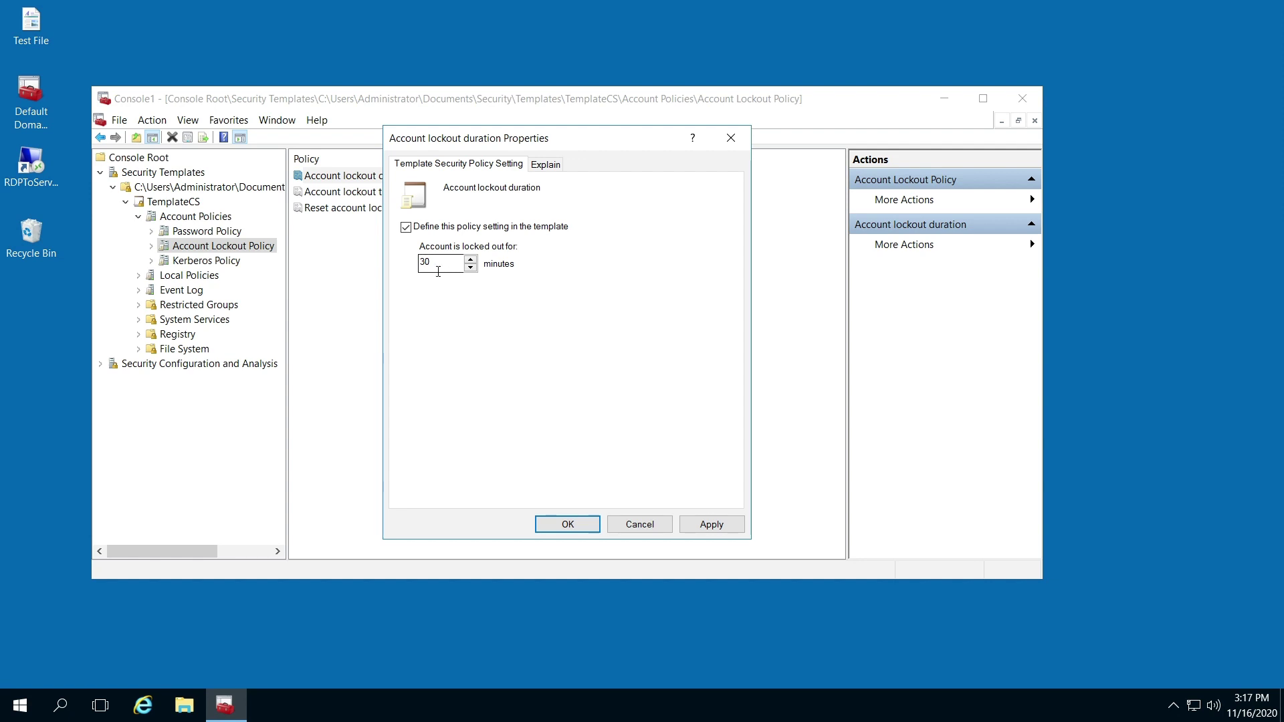
left_click(567, 524)
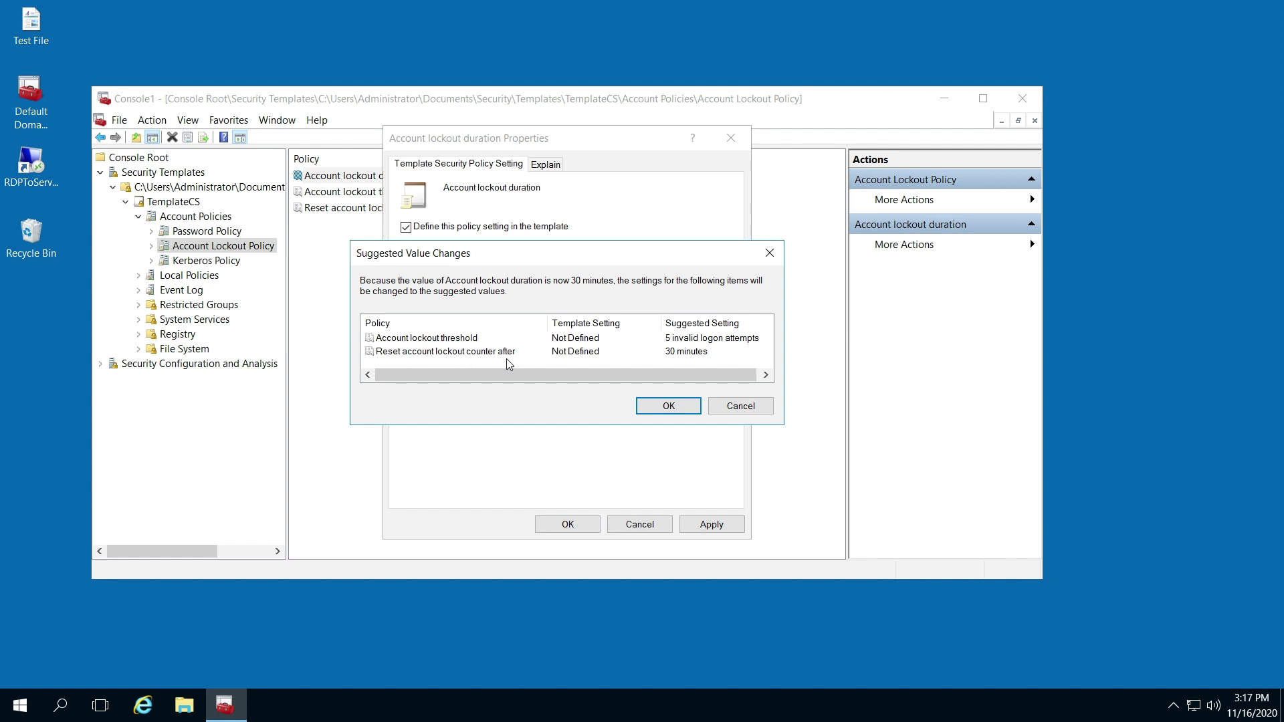
left_click(668, 406)
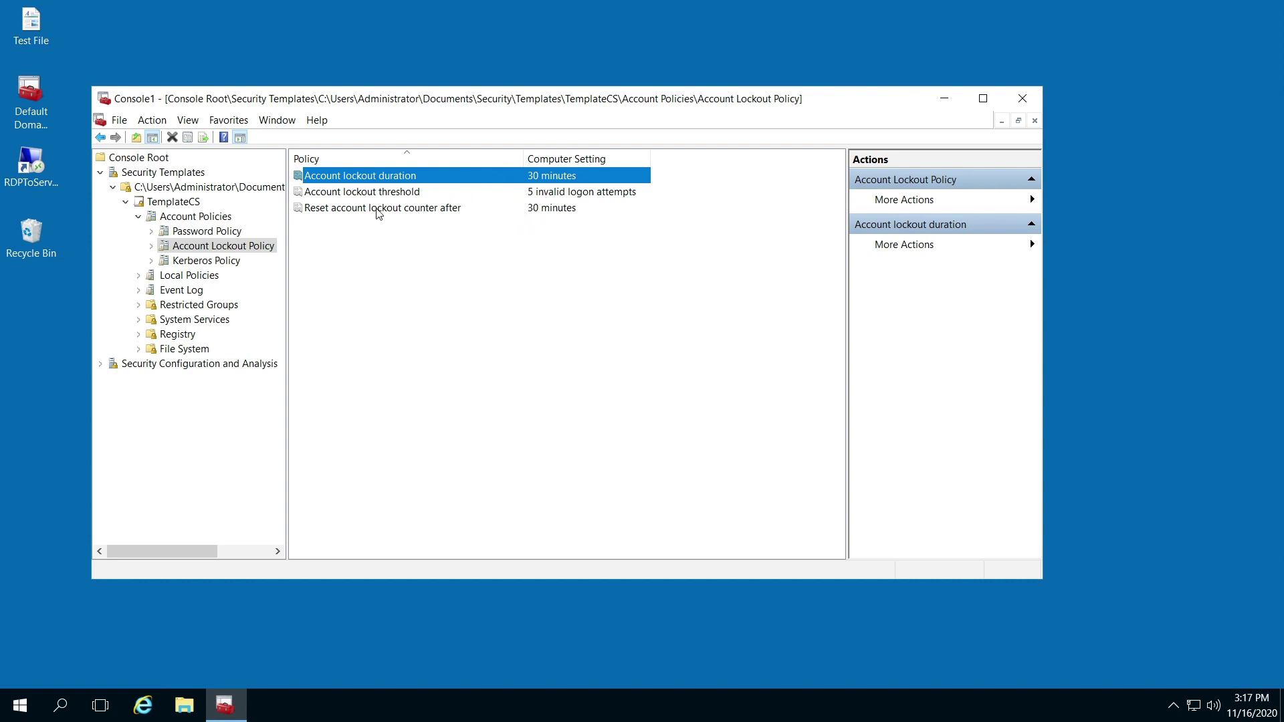
- View the Kerberos Policy settings, all Not Defined, then go back to Account Policies
left_click(102, 137)
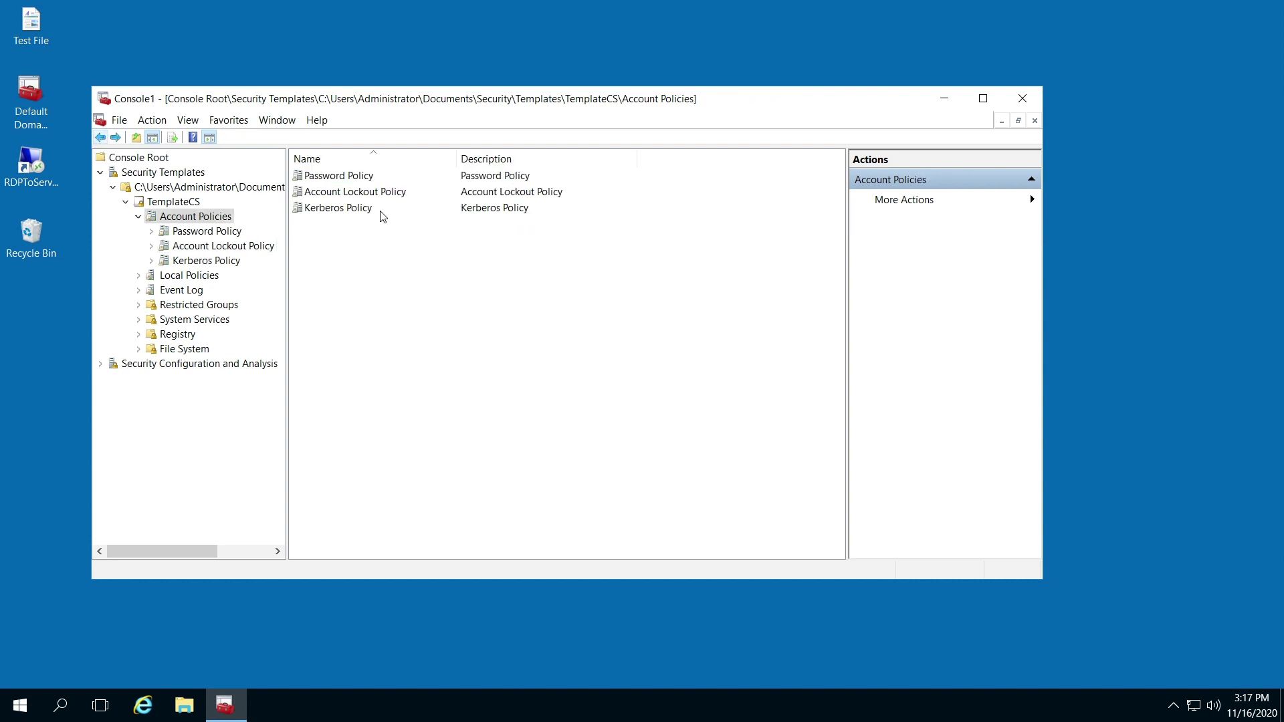
double_click(334, 211)
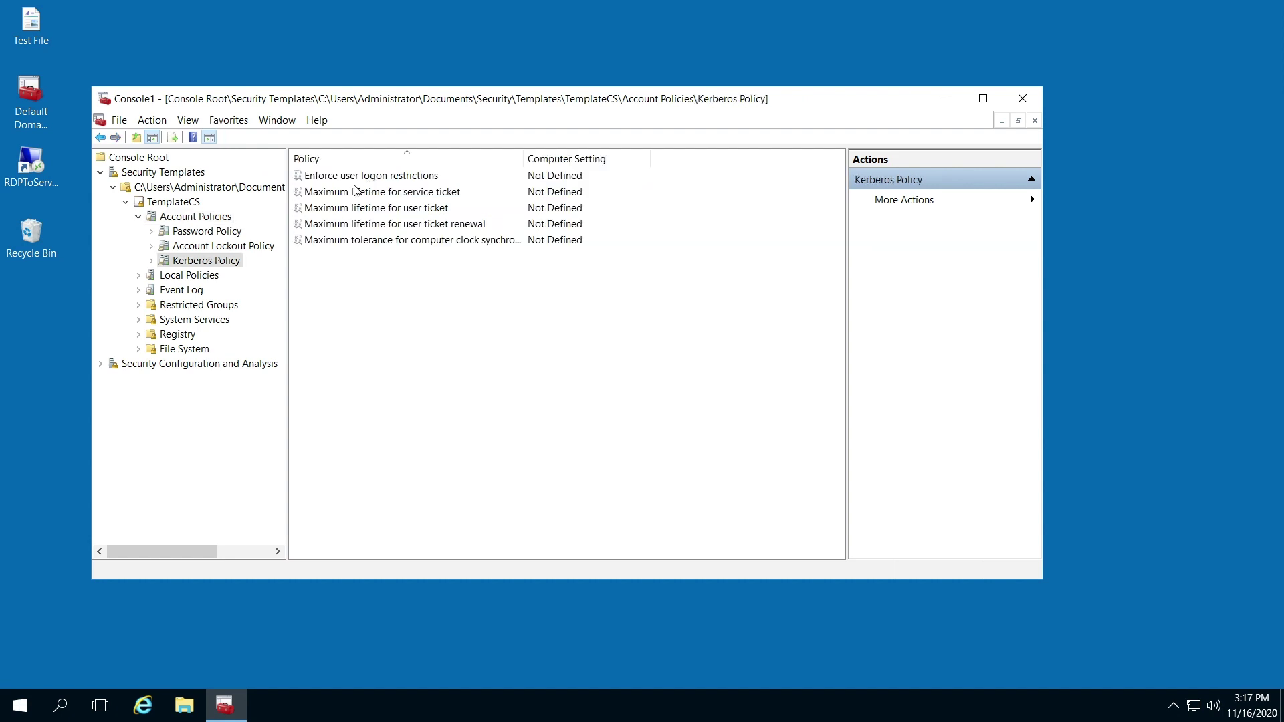
left_click(102, 138)
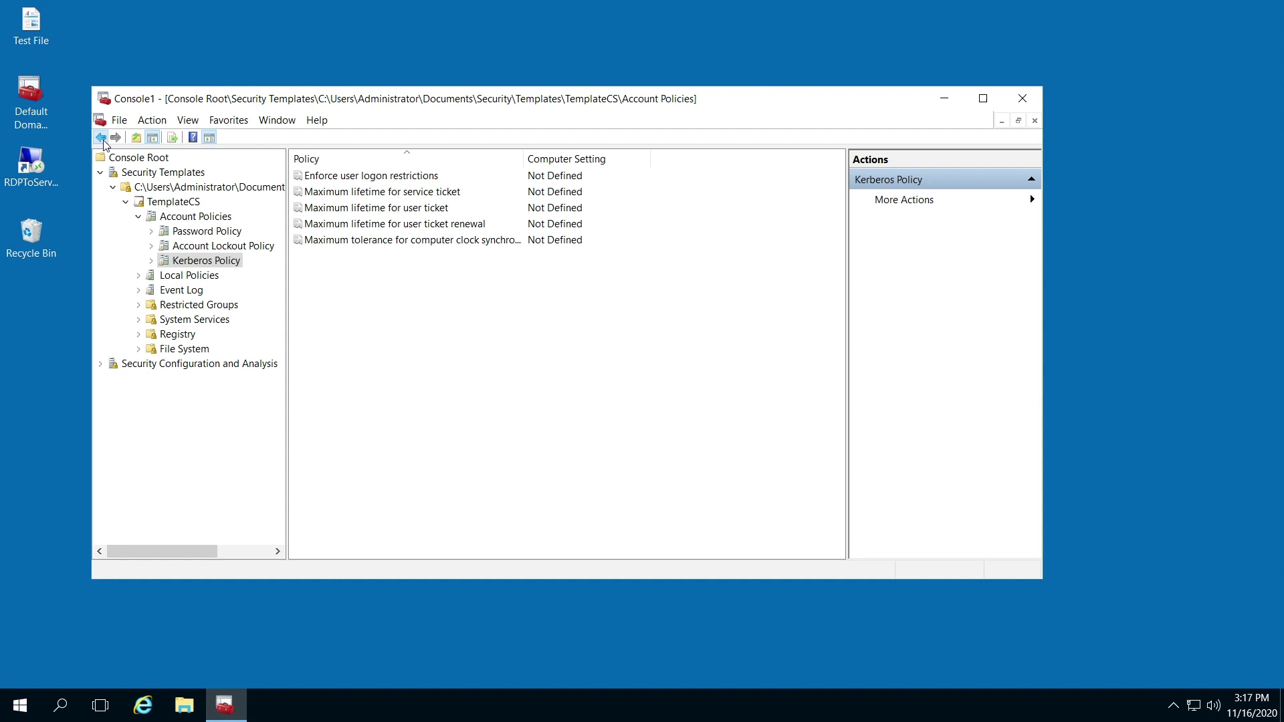